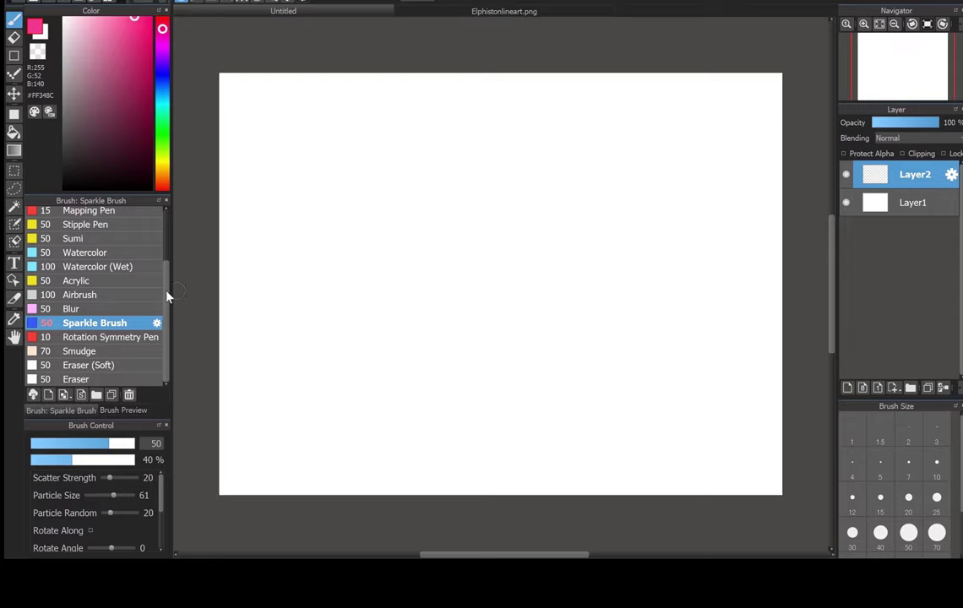
Step: Draw an initial pink stroke, then swap the colour to white and back to pink
{"action": "left_click_drag", "start_coordinate": [167, 295], "coordinate": [179, 236]}
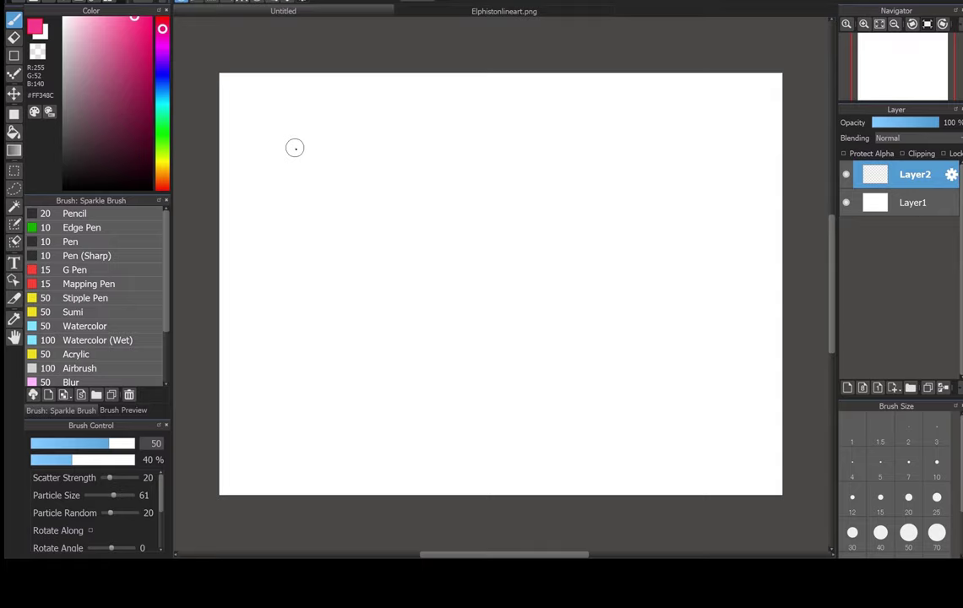
{"action": "left_click", "coordinate": [40, 32]}
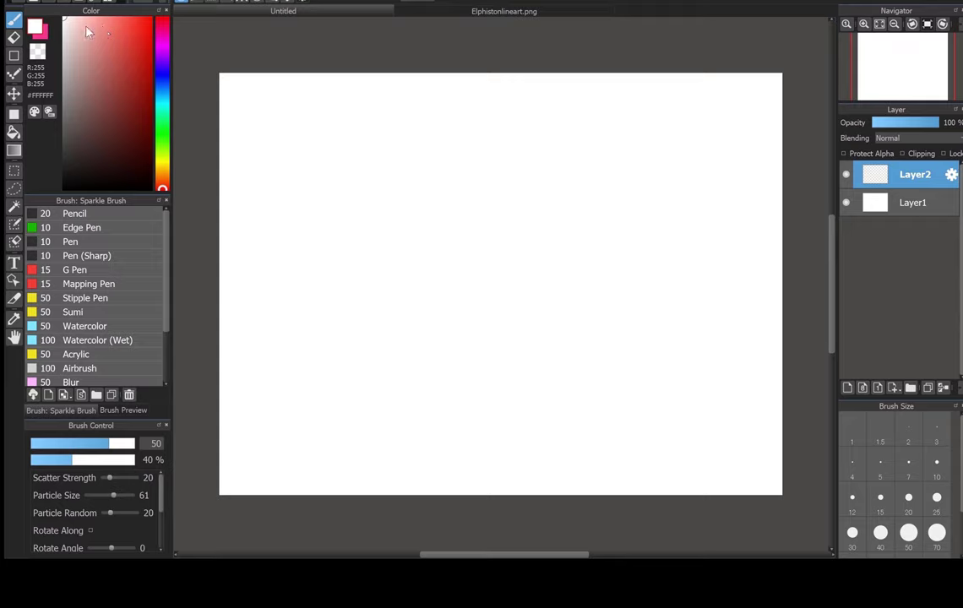
{"action": "left_click", "coordinate": [32, 25]}
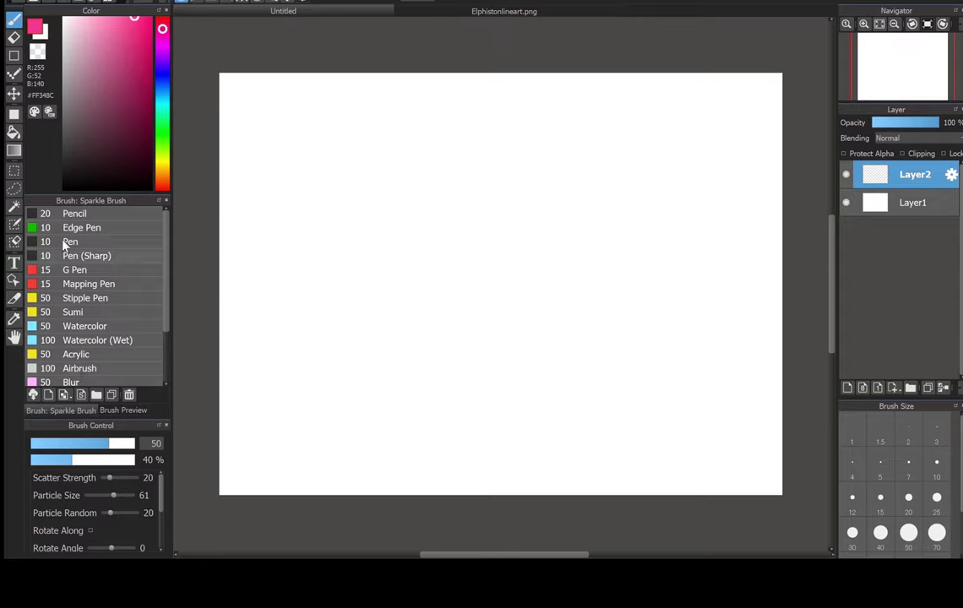
Step: Draw two pink Pencil test strokes and a thin Edge Pen stroke below them
{"action": "left_click", "coordinate": [71, 214]}
{"action": "left_click_drag", "start_coordinate": [324, 144], "coordinate": [440, 150]}
{"action": "left_click_drag", "start_coordinate": [445, 136], "coordinate": [517, 144]}
{"action": "left_click", "coordinate": [85, 228]}
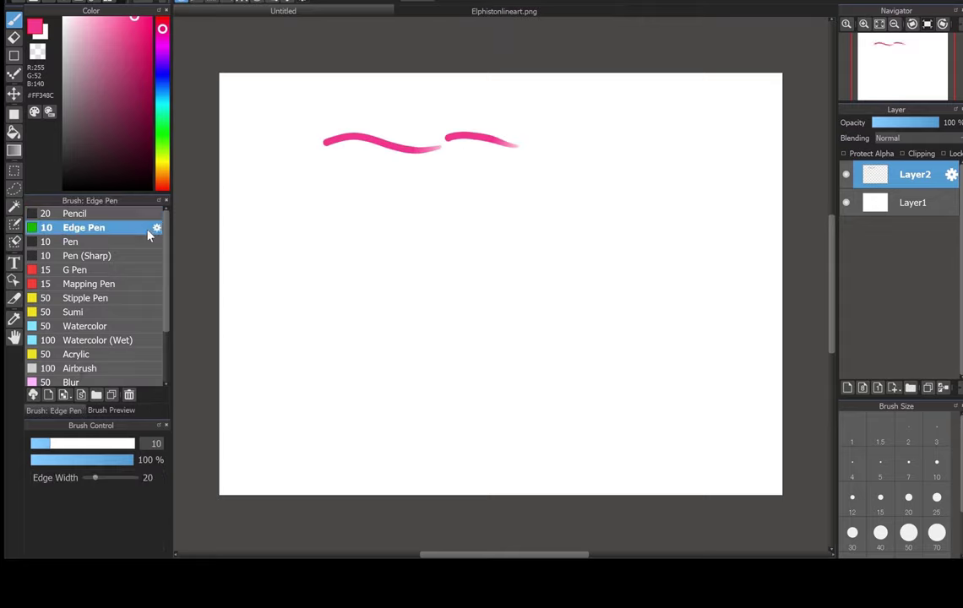
{"action": "mouse_move", "coordinate": [359, 191]}
{"action": "left_mouse_down"}
{"action": "mouse_move", "coordinate": [469, 178]}
{"action": "mouse_move", "coordinate": [547, 183]}
{"action": "left_mouse_up"}
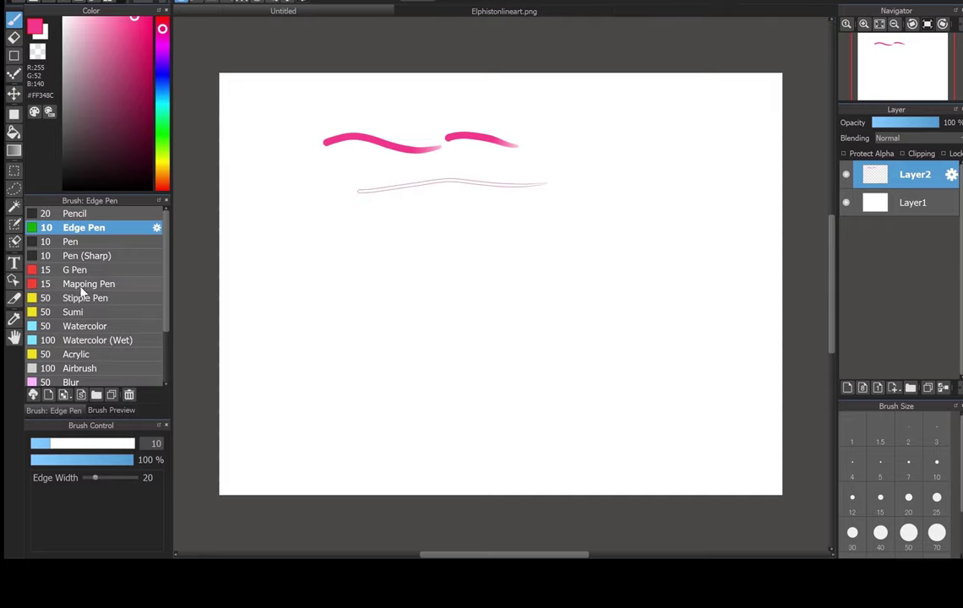
Step: Paint a broad soft Sumi stroke and a broad hot-pink Watercolor stroke
{"action": "left_click", "coordinate": [76, 312]}
{"action": "mouse_move", "coordinate": [319, 199]}
{"action": "left_mouse_down"}
{"action": "mouse_move", "coordinate": [345, 225]}
{"action": "mouse_move", "coordinate": [446, 214]}
{"action": "mouse_move", "coordinate": [633, 218]}
{"action": "left_mouse_up"}
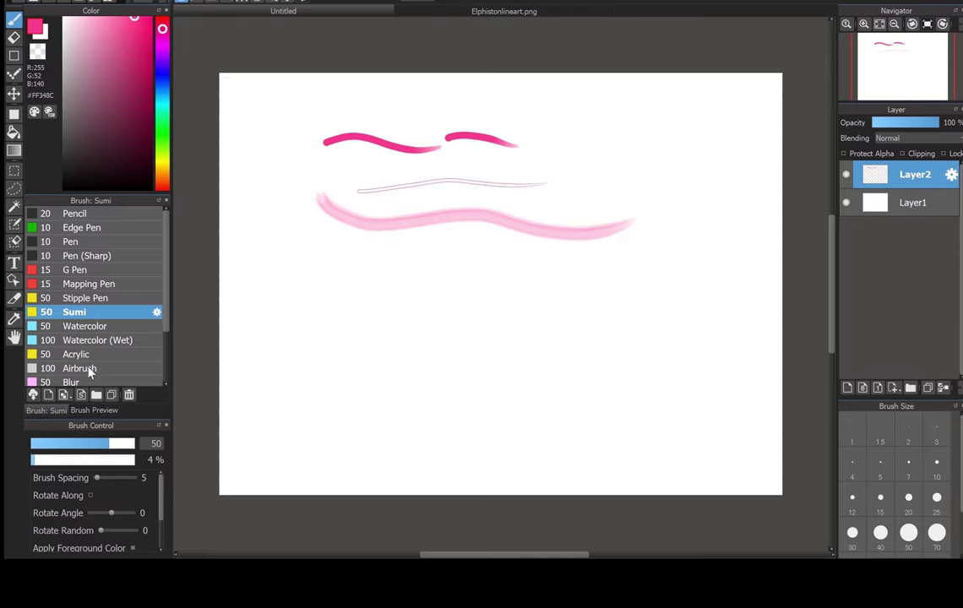
{"action": "left_click", "coordinate": [84, 326]}
{"action": "mouse_move", "coordinate": [343, 255]}
{"action": "left_mouse_down"}
{"action": "mouse_move", "coordinate": [441, 274]}
{"action": "mouse_move", "coordinate": [577, 216]}
{"action": "mouse_move", "coordinate": [647, 236]}
{"action": "mouse_move", "coordinate": [728, 236]}
{"action": "left_mouse_up"}
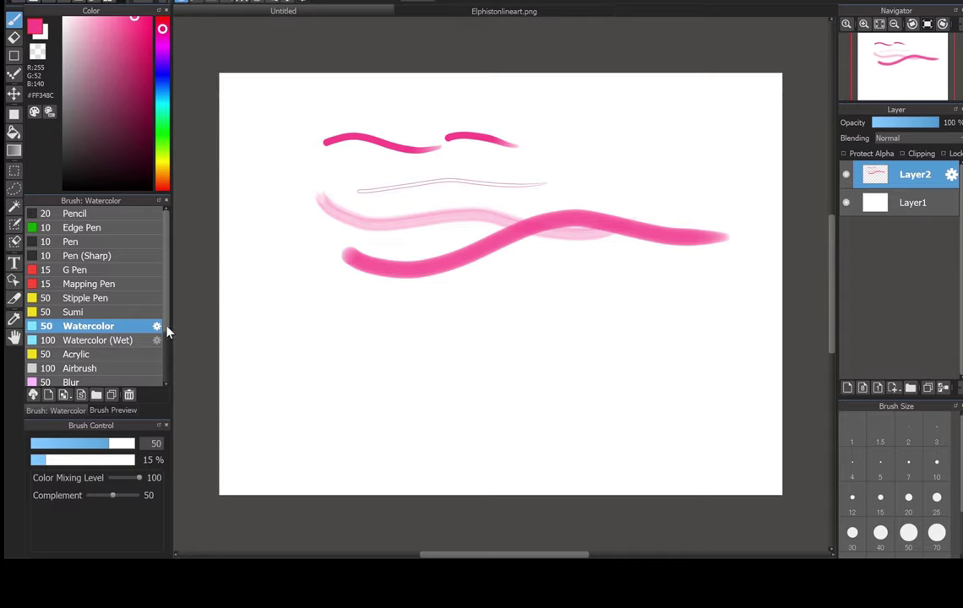
Step: Draw a sparkly pink wavy stroke with the Sparkle Brush
{"action": "scroll", "coordinate": [162, 360], "scroll_direction": "down", "scroll_amount": 3}
{"action": "mouse_move", "coordinate": [163, 369]}
{"action": "left_mouse_down"}
{"action": "mouse_move", "coordinate": [161, 387]}
{"action": "mouse_move", "coordinate": [161, 359]}
{"action": "left_mouse_up"}
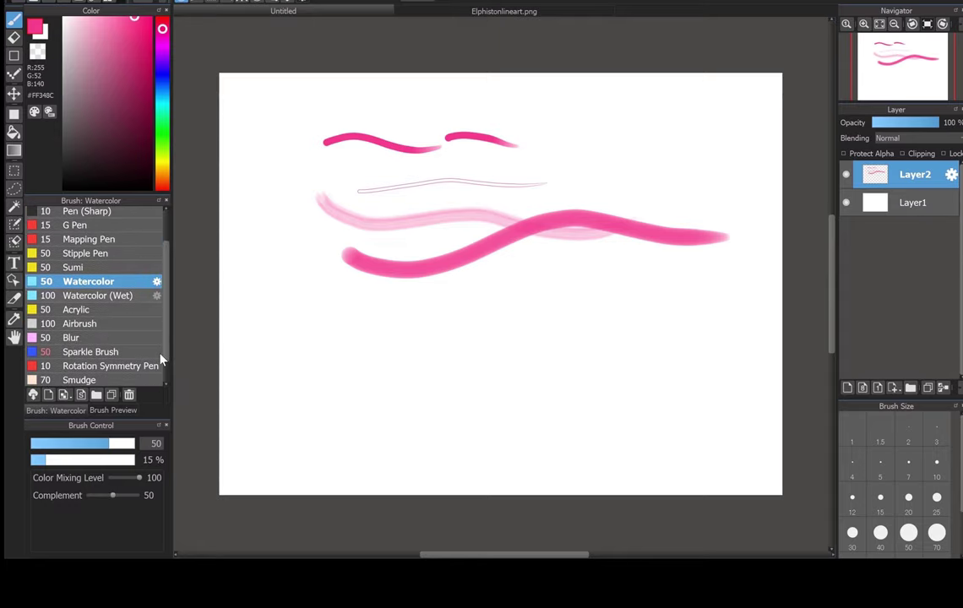
{"action": "left_click", "coordinate": [95, 353]}
{"action": "mouse_move", "coordinate": [319, 328]}
{"action": "left_mouse_down"}
{"action": "mouse_move", "coordinate": [372, 342]}
{"action": "mouse_move", "coordinate": [502, 306]}
{"action": "mouse_move", "coordinate": [728, 313]}
{"action": "left_mouse_up"}
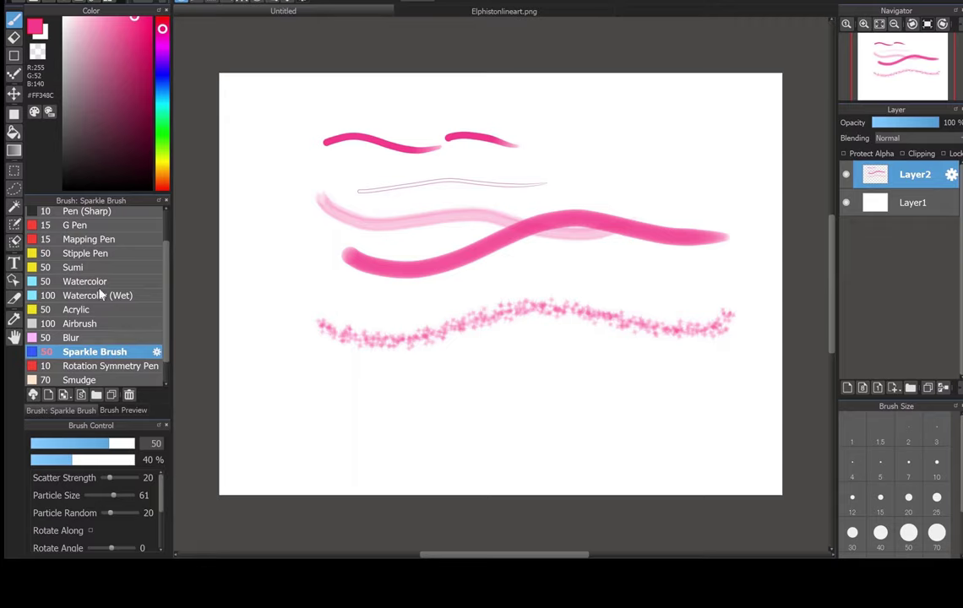
{"action": "scroll", "coordinate": [162, 232], "scroll_direction": "up", "scroll_amount": 1}
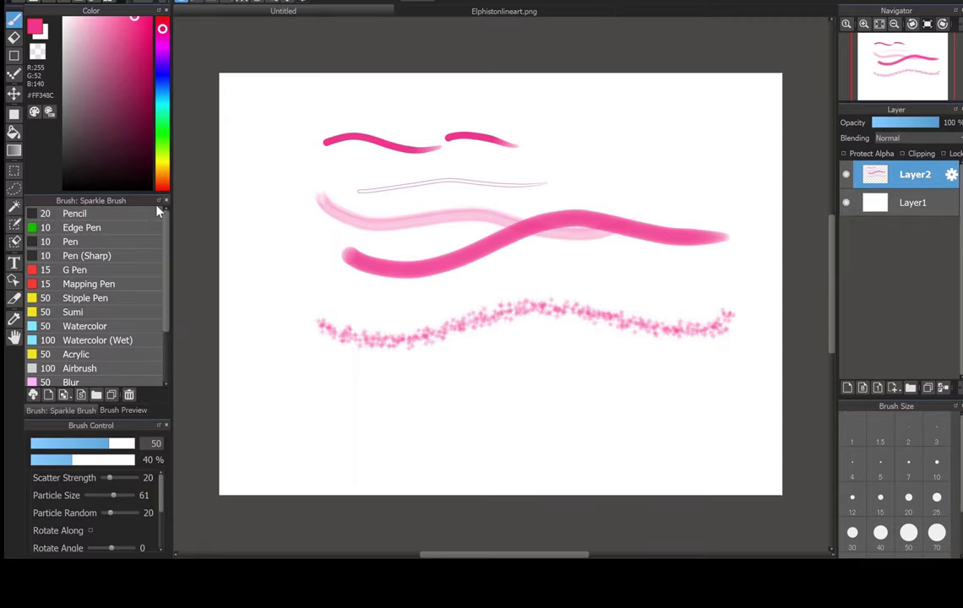
Step: Set the Pencil opacity to 23% and draw three light pink strokes
{"action": "left_click", "coordinate": [98, 216]}
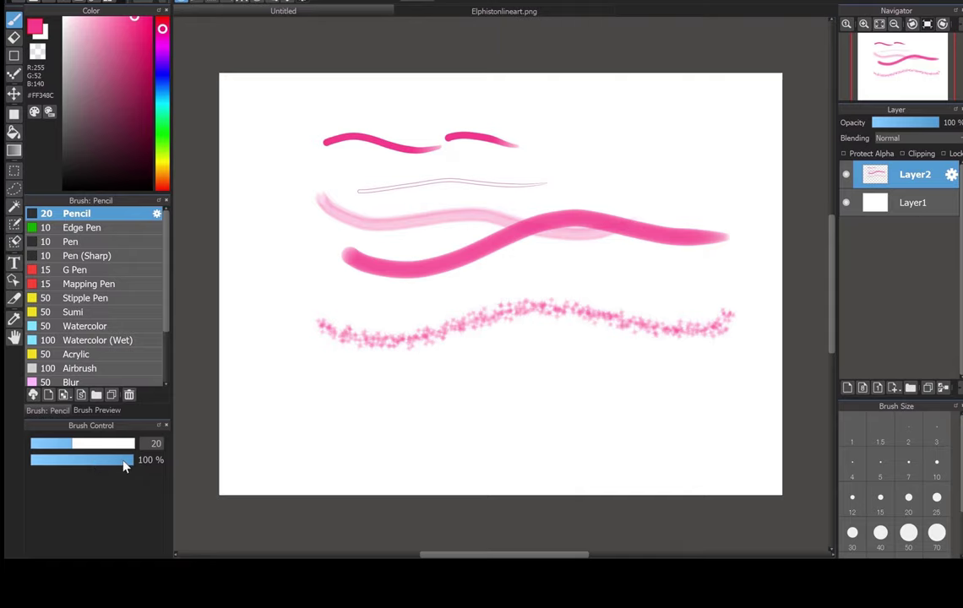
{"action": "left_click_drag", "start_coordinate": [106, 461], "coordinate": [54, 461]}
{"action": "mouse_move", "coordinate": [265, 405]}
{"action": "left_mouse_down"}
{"action": "mouse_move", "coordinate": [341, 399]}
{"action": "mouse_move", "coordinate": [396, 400]}
{"action": "mouse_move", "coordinate": [458, 424]}
{"action": "mouse_move", "coordinate": [583, 402]}
{"action": "left_mouse_up"}
{"action": "mouse_move", "coordinate": [445, 380]}
{"action": "left_mouse_down"}
{"action": "mouse_move", "coordinate": [503, 376]}
{"action": "mouse_move", "coordinate": [547, 391]}
{"action": "mouse_move", "coordinate": [626, 373]}
{"action": "mouse_move", "coordinate": [647, 388]}
{"action": "mouse_move", "coordinate": [705, 381]}
{"action": "left_mouse_up"}
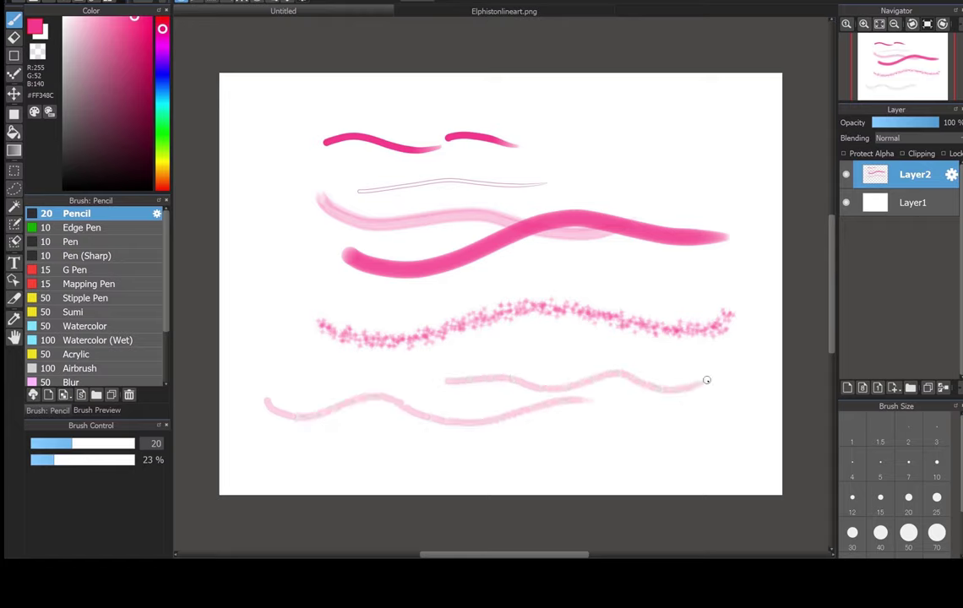
{"action": "mouse_move", "coordinate": [354, 450]}
{"action": "left_mouse_down"}
{"action": "mouse_move", "coordinate": [458, 443]}
{"action": "mouse_move", "coordinate": [622, 455]}
{"action": "mouse_move", "coordinate": [678, 434]}
{"action": "left_mouse_up"}
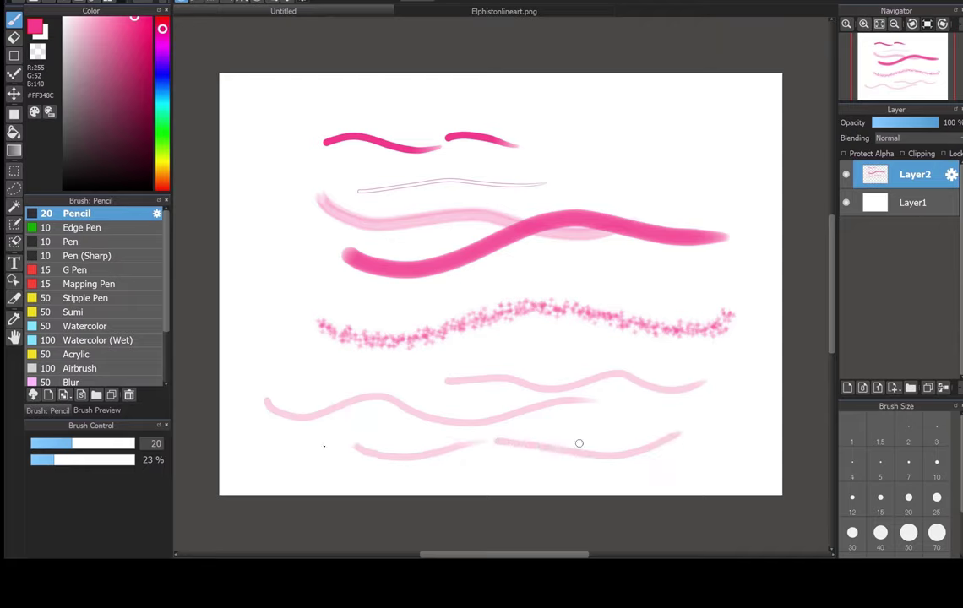
Step: Draw a full-opacity pink Pencil wave at 100%, then a thick stroke at size 69
{"action": "left_click_drag", "start_coordinate": [124, 463], "coordinate": [185, 468]}
{"action": "mouse_move", "coordinate": [307, 366]}
{"action": "left_mouse_down"}
{"action": "mouse_move", "coordinate": [358, 372]}
{"action": "mouse_move", "coordinate": [467, 430]}
{"action": "mouse_move", "coordinate": [542, 430]}
{"action": "mouse_move", "coordinate": [599, 407]}
{"action": "mouse_move", "coordinate": [740, 411]}
{"action": "left_mouse_up"}
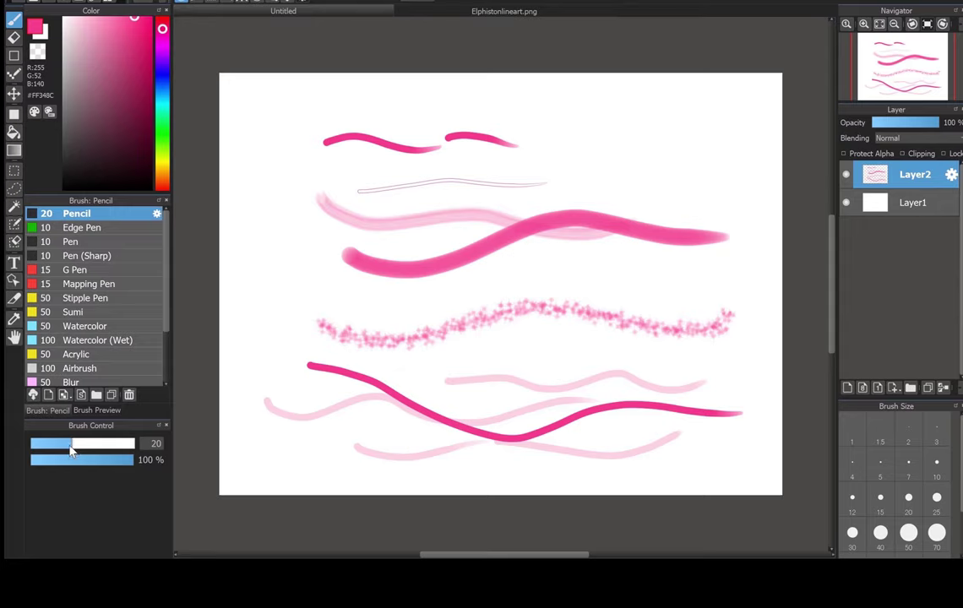
{"action": "left_click_drag", "start_coordinate": [72, 451], "coordinate": [114, 450]}
{"action": "mouse_move", "coordinate": [277, 255]}
{"action": "left_mouse_down"}
{"action": "mouse_move", "coordinate": [316, 298]}
{"action": "mouse_move", "coordinate": [508, 282]}
{"action": "mouse_move", "coordinate": [594, 304]}
{"action": "left_mouse_up"}
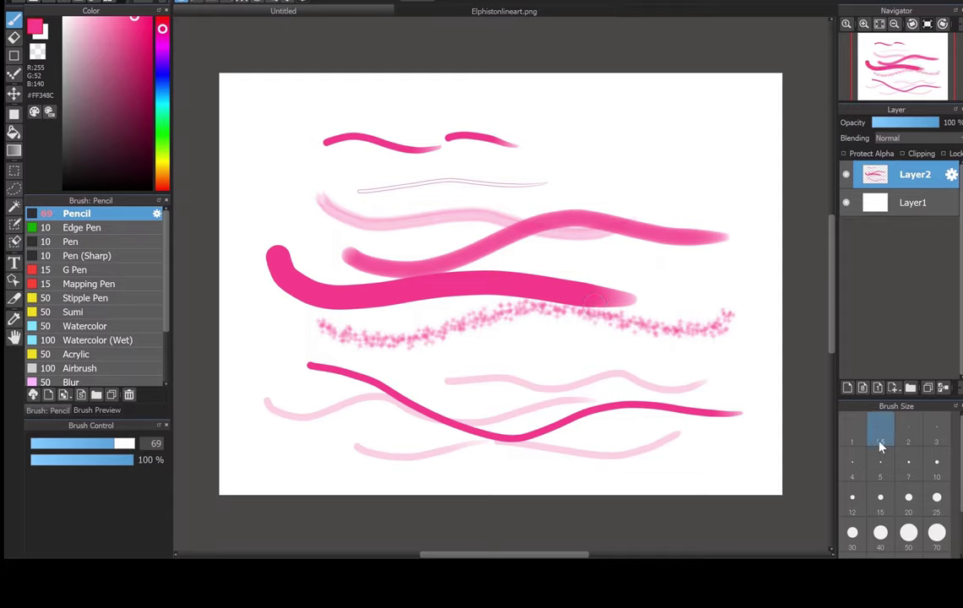
Step: Set the Pencil size to 7 and re-dock the Brush Size panel beneath the Layer panel
{"action": "left_click", "coordinate": [880, 498]}
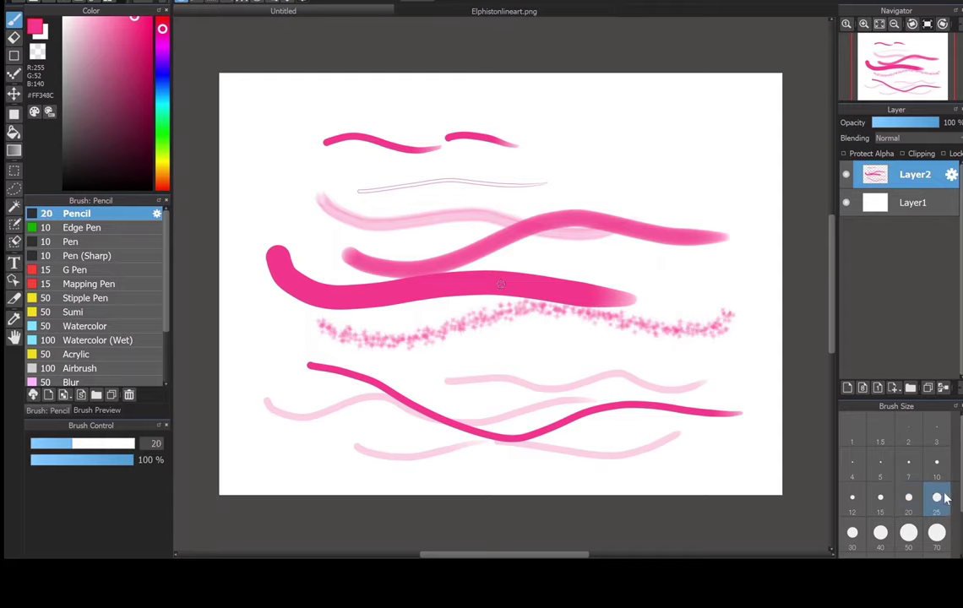
{"action": "left_click", "coordinate": [908, 463]}
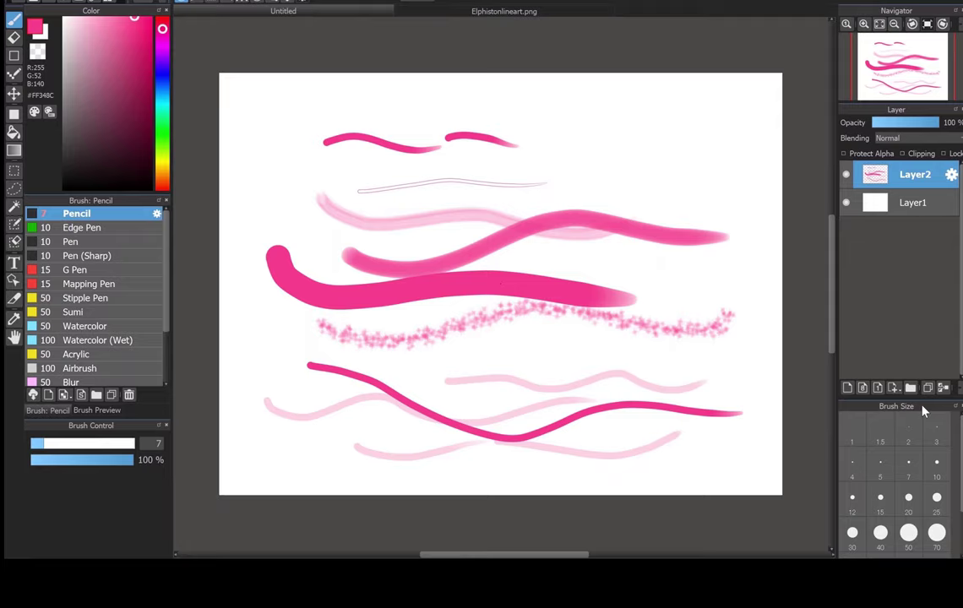
{"action": "mouse_move", "coordinate": [923, 410]}
{"action": "left_mouse_down"}
{"action": "mouse_move", "coordinate": [860, 339]}
{"action": "mouse_move", "coordinate": [644, 346]}
{"action": "mouse_move", "coordinate": [398, 375]}
{"action": "mouse_move", "coordinate": [341, 365]}
{"action": "mouse_move", "coordinate": [105, 477]}
{"action": "mouse_move", "coordinate": [109, 351]}
{"action": "mouse_move", "coordinate": [101, 385]}
{"action": "mouse_move", "coordinate": [116, 386]}
{"action": "mouse_move", "coordinate": [114, 364]}
{"action": "left_mouse_up"}
{"action": "mouse_move", "coordinate": [115, 209]}
{"action": "left_mouse_down"}
{"action": "mouse_move", "coordinate": [122, 446]}
{"action": "mouse_move", "coordinate": [107, 463]}
{"action": "mouse_move", "coordinate": [93, 402]}
{"action": "mouse_move", "coordinate": [111, 376]}
{"action": "mouse_move", "coordinate": [530, 386]}
{"action": "mouse_move", "coordinate": [954, 367]}
{"action": "mouse_move", "coordinate": [937, 400]}
{"action": "mouse_move", "coordinate": [909, 421]}
{"action": "mouse_move", "coordinate": [916, 417]}
{"action": "left_mouse_up"}
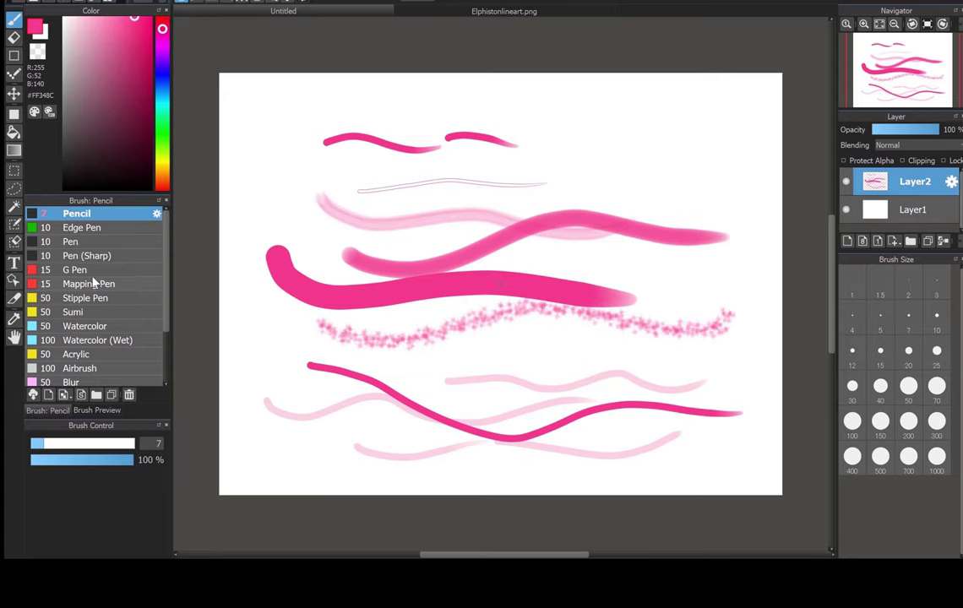
Step: Paint a broad pink Watercolor (Wet) stroke after trying Airbrush and Mapping Pen
{"action": "left_click", "coordinate": [79, 368]}
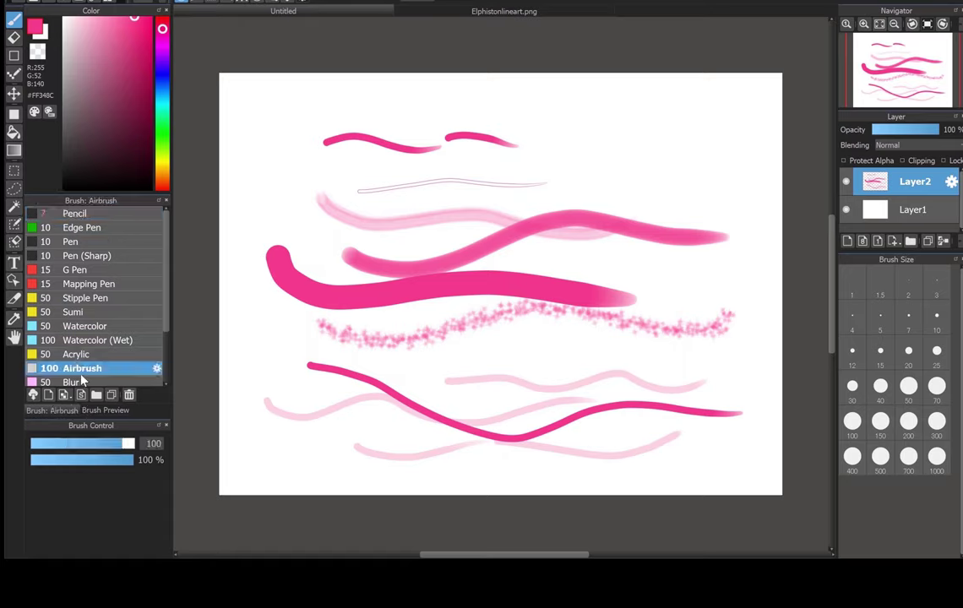
{"action": "left_click", "coordinate": [86, 283]}
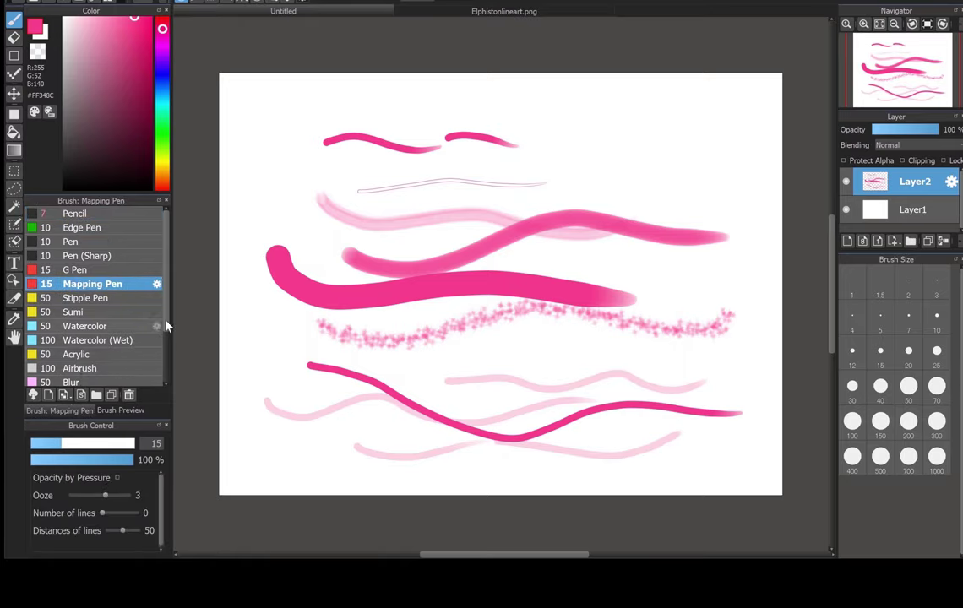
{"action": "left_click", "coordinate": [84, 327]}
{"action": "left_click", "coordinate": [88, 342]}
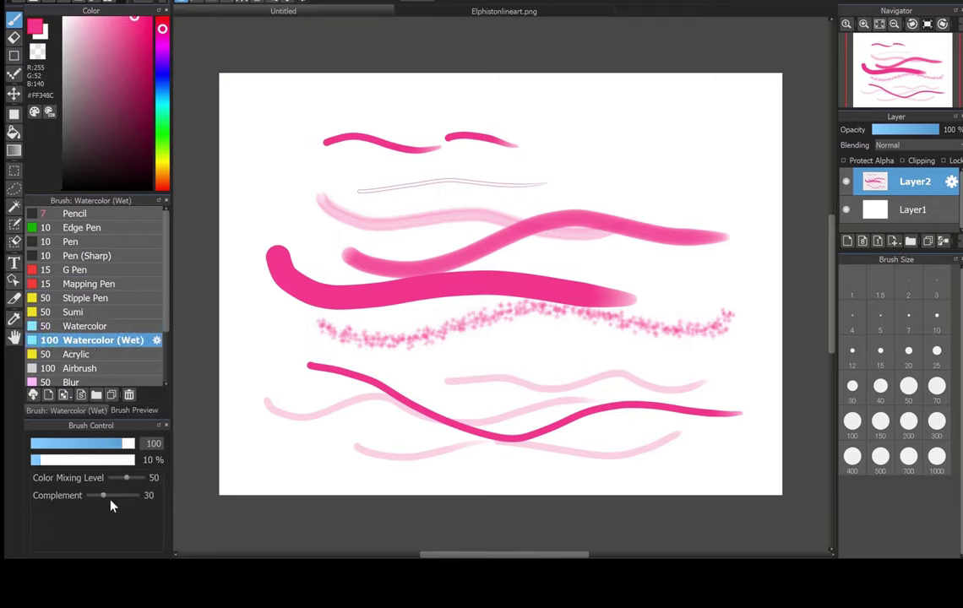
{"action": "mouse_move", "coordinate": [286, 464]}
{"action": "left_mouse_down"}
{"action": "mouse_move", "coordinate": [630, 389]}
{"action": "mouse_move", "coordinate": [667, 371]}
{"action": "left_mouse_up"}
Step: Raise the Watercolor (Wet) Complement value to 30 and select the Sparkle Brush
{"action": "left_click_drag", "start_coordinate": [110, 498], "coordinate": [116, 501]}
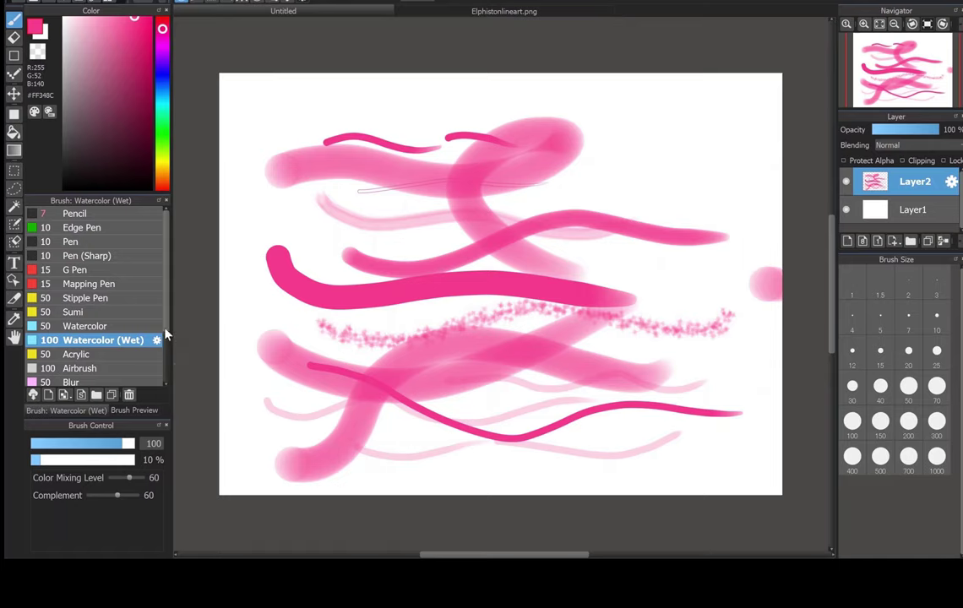
{"action": "scroll", "coordinate": [146, 292], "scroll_direction": "down", "scroll_amount": 2}
{"action": "left_click", "coordinate": [83, 323]}
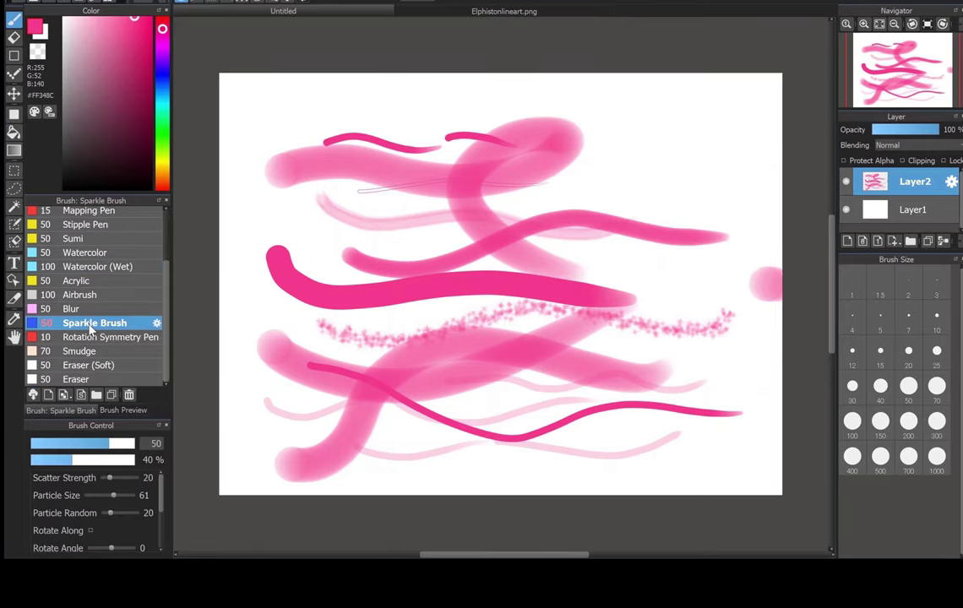
Step: Draw a Sparkle Brush test stroke across the canvas
{"action": "mouse_move", "coordinate": [272, 221]}
{"action": "left_mouse_down"}
{"action": "mouse_move", "coordinate": [314, 235]}
{"action": "mouse_move", "coordinate": [585, 208]}
{"action": "mouse_move", "coordinate": [697, 211]}
{"action": "left_mouse_up"}
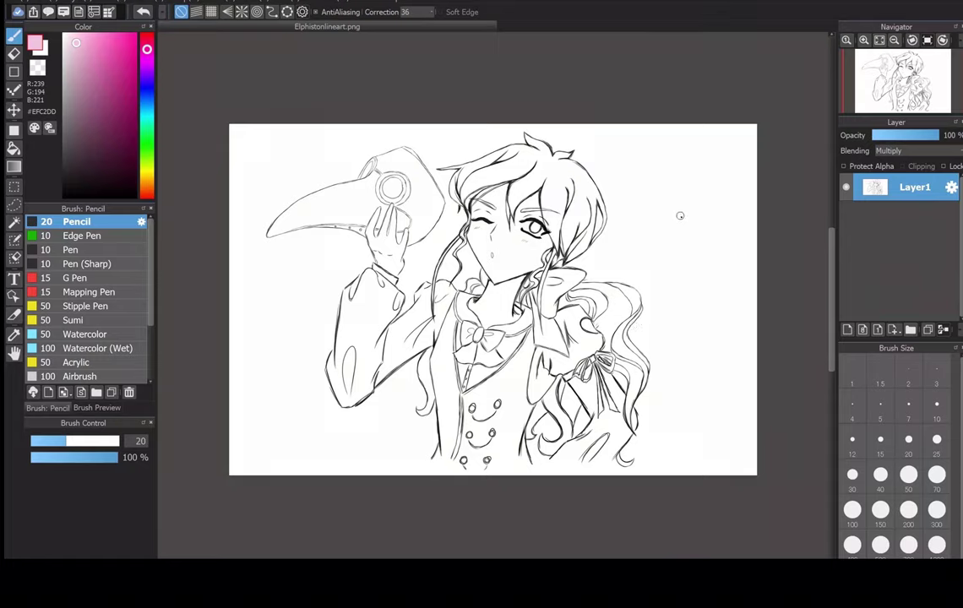
Step: Add three new layers and name them hair, skin and clothes
{"action": "left_click", "coordinate": [846, 330]}
{"action": "left_click", "coordinate": [845, 331]}
{"action": "left_click", "coordinate": [846, 330]}
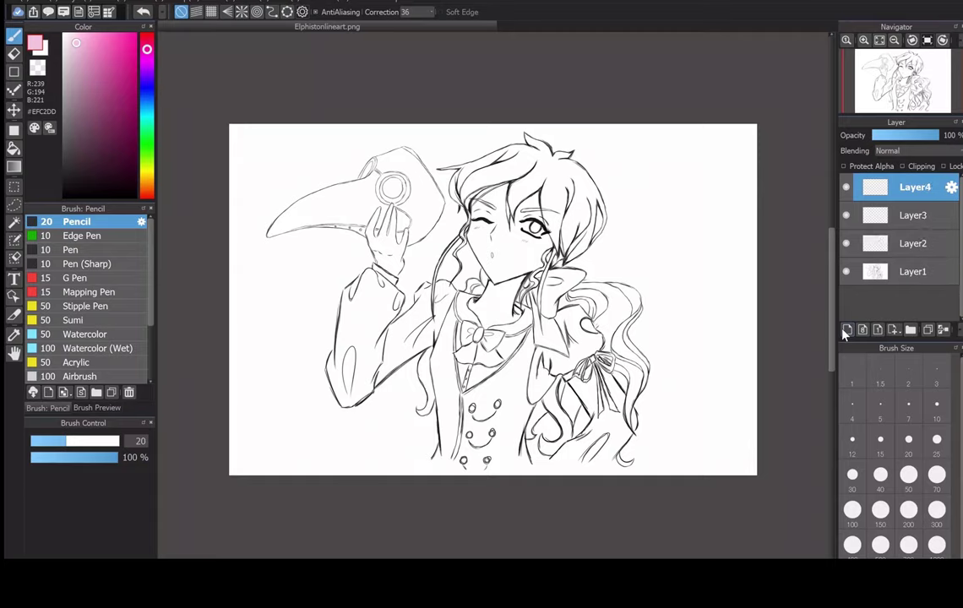
{"action": "double_click", "coordinate": [912, 243]}
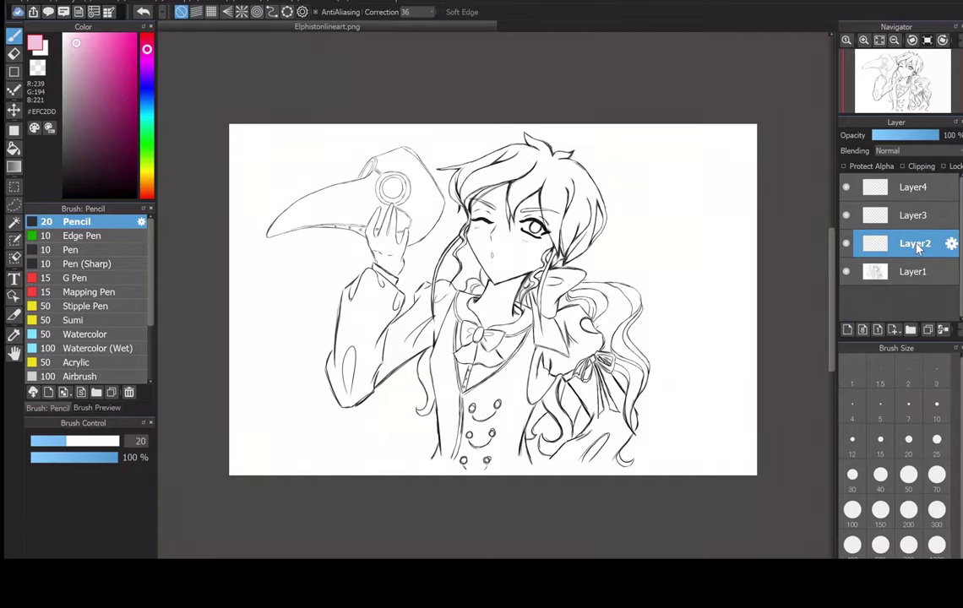
{"action": "type", "text": "hair"}
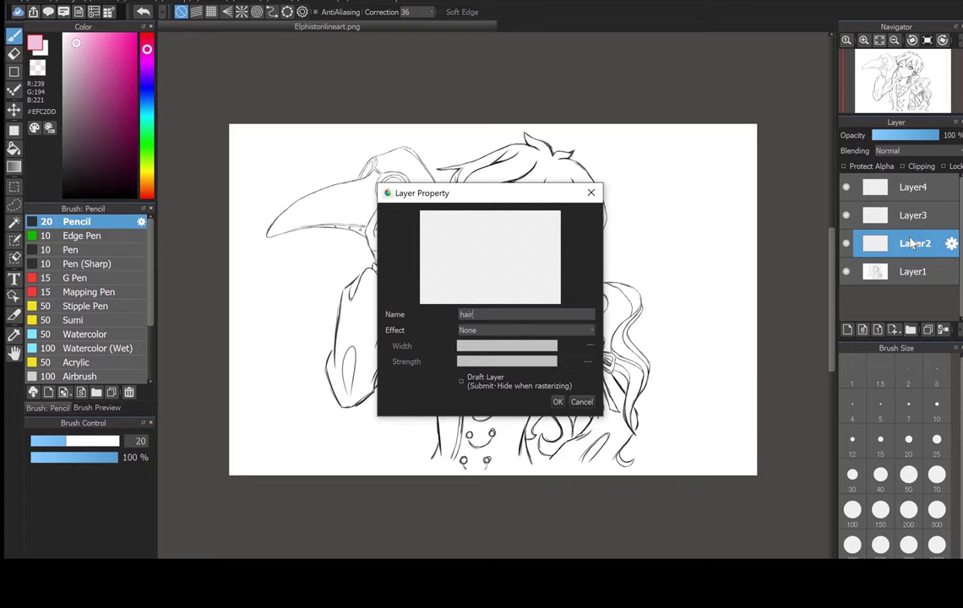
{"action": "key", "text": "Return"}
{"action": "double_click", "coordinate": [915, 216]}
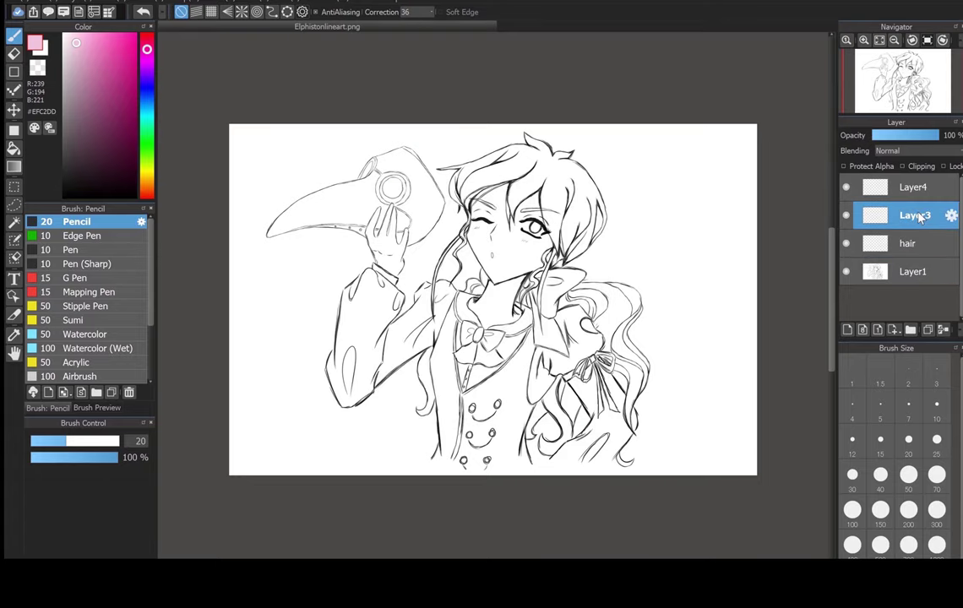
{"action": "type", "text": "skin"}
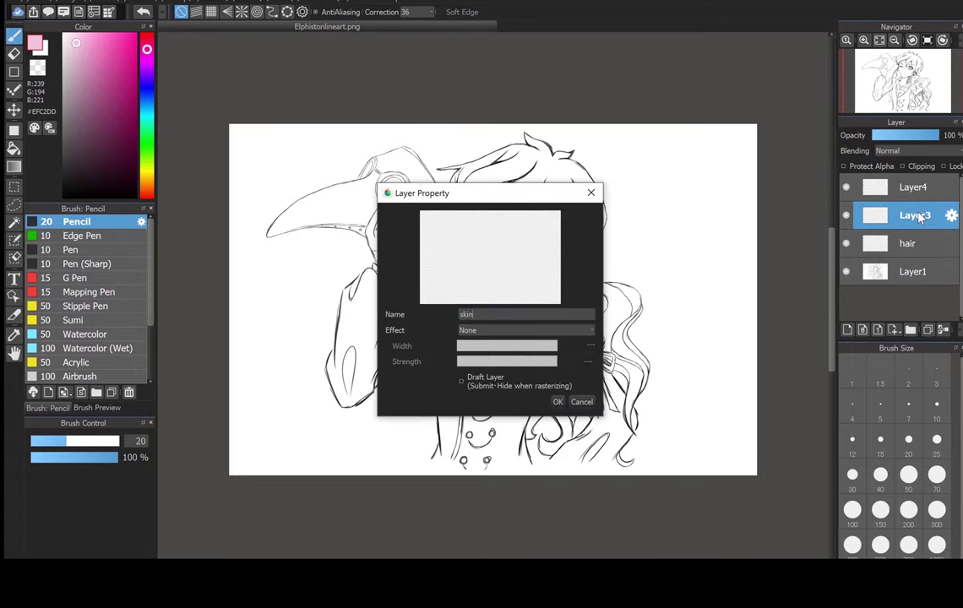
{"action": "key", "text": "Return"}
{"action": "double_click", "coordinate": [927, 190]}
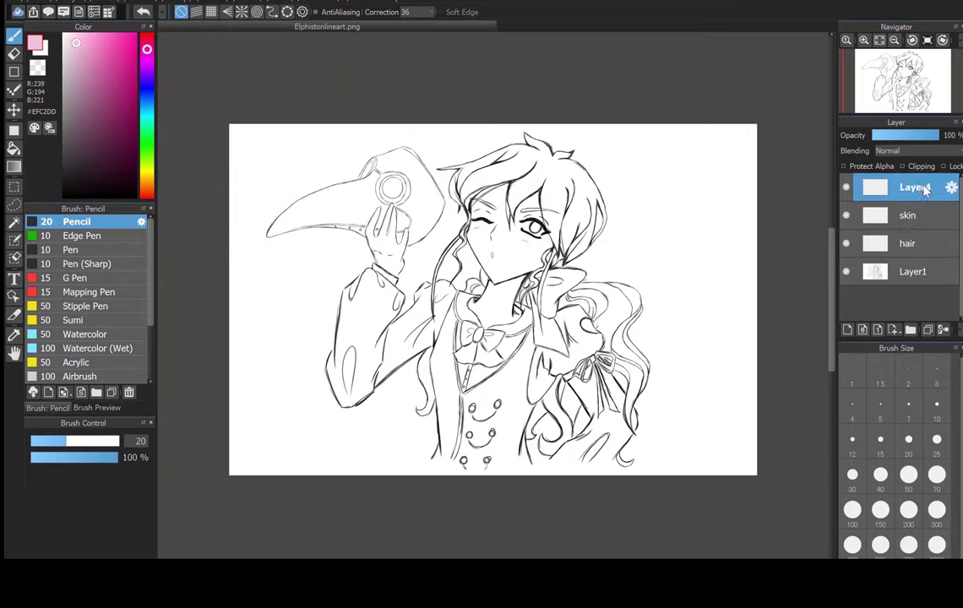
{"action": "type", "text": "clothes"}
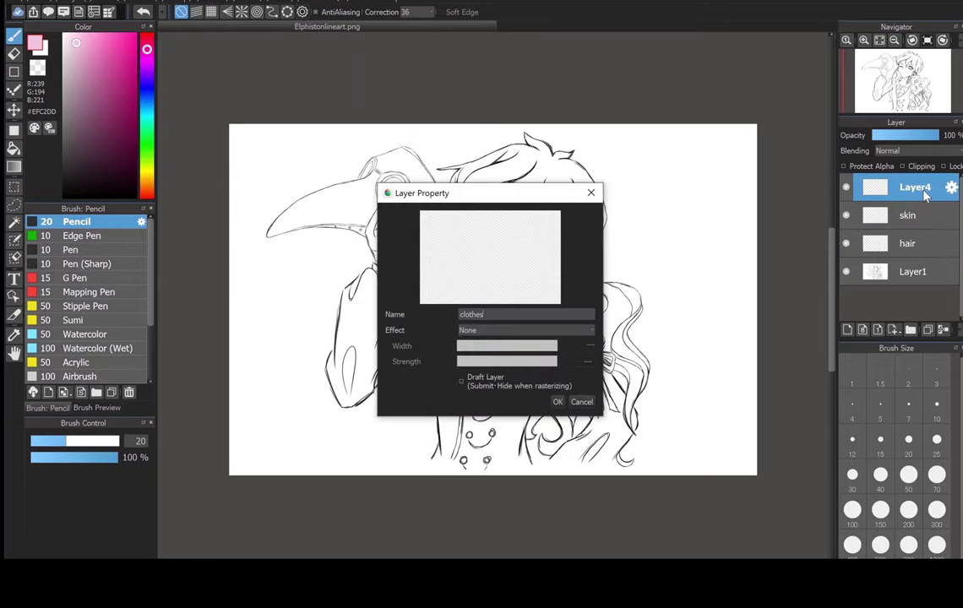
{"action": "key", "text": "Return"}
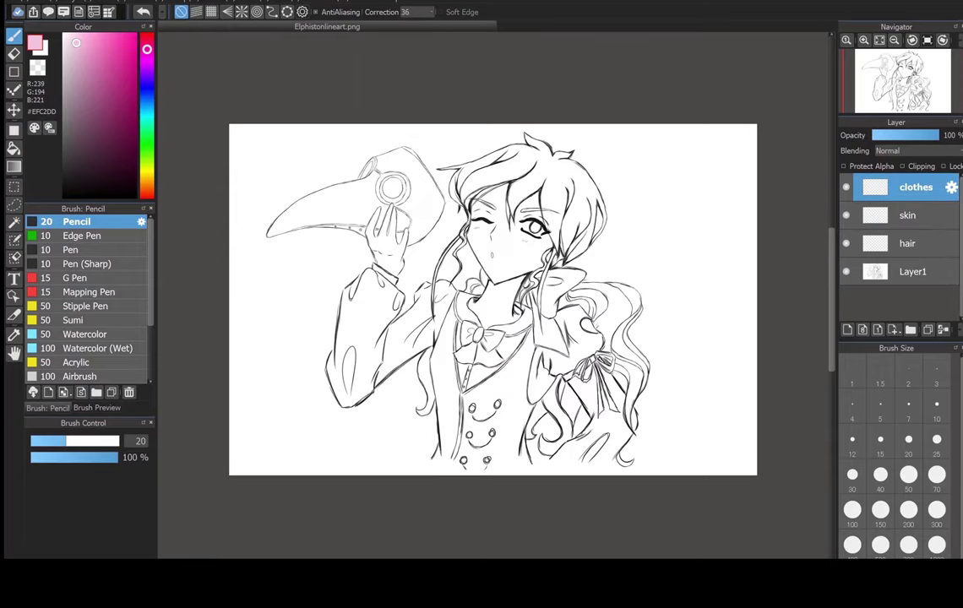
Step: Move the line-art Layer1 to the top of the stack and select the clothes layer
{"action": "left_click", "coordinate": [912, 273]}
{"action": "left_click_drag", "start_coordinate": [912, 271], "coordinate": [896, 184]}
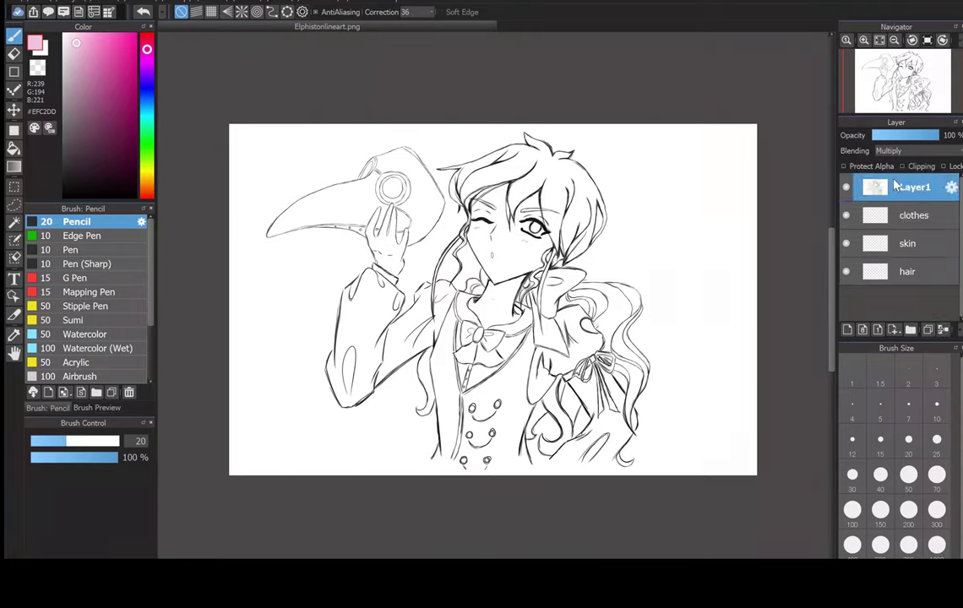
{"action": "left_click", "coordinate": [912, 220]}
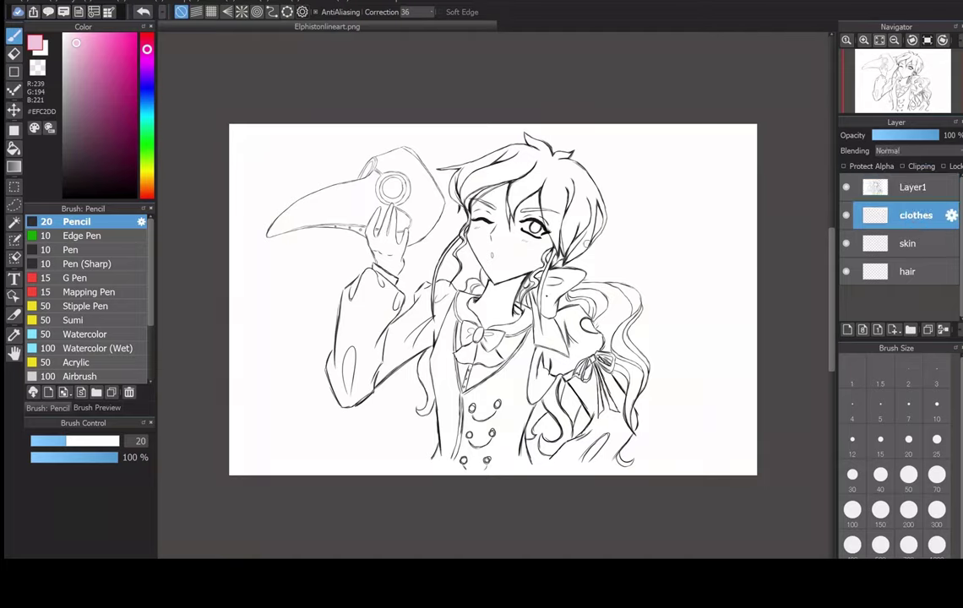
Step: Pick magenta #D13694 and toggle Layer1's visibility off and on to check the clothes layer
{"action": "left_click", "coordinate": [118, 63]}
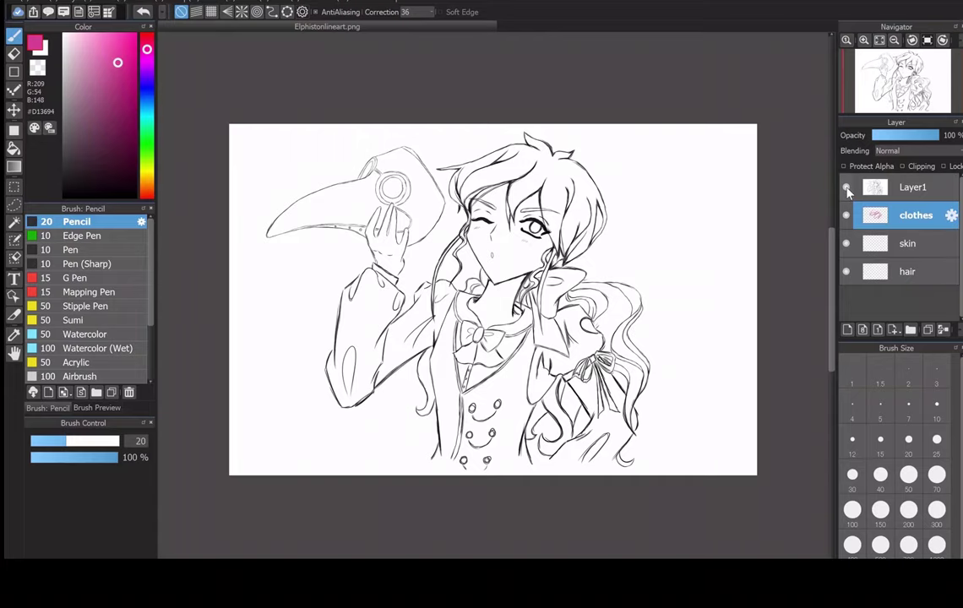
{"action": "left_click", "coordinate": [846, 188]}
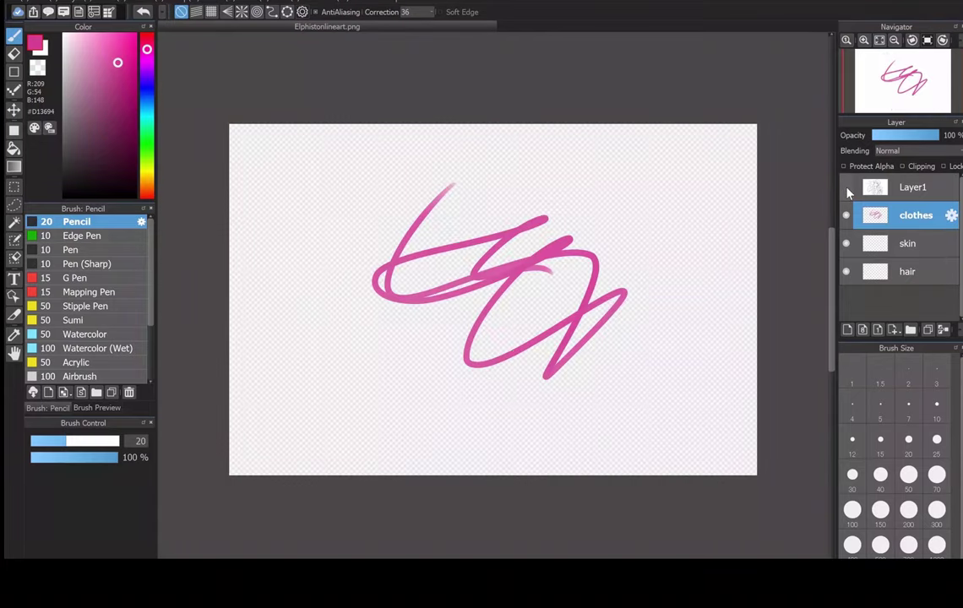
{"action": "left_click", "coordinate": [847, 190]}
{"action": "left_click", "coordinate": [847, 189]}
{"action": "left_click", "coordinate": [847, 189]}
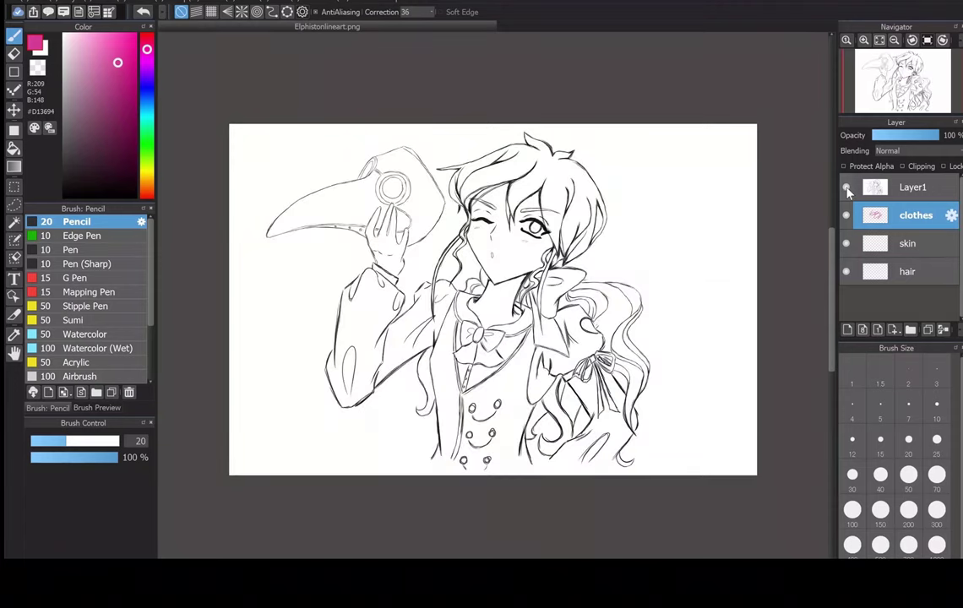
Step: Set line-art Layer1 to Multiply blending and lock it, then select the clothes layer
{"action": "left_click", "coordinate": [920, 189]}
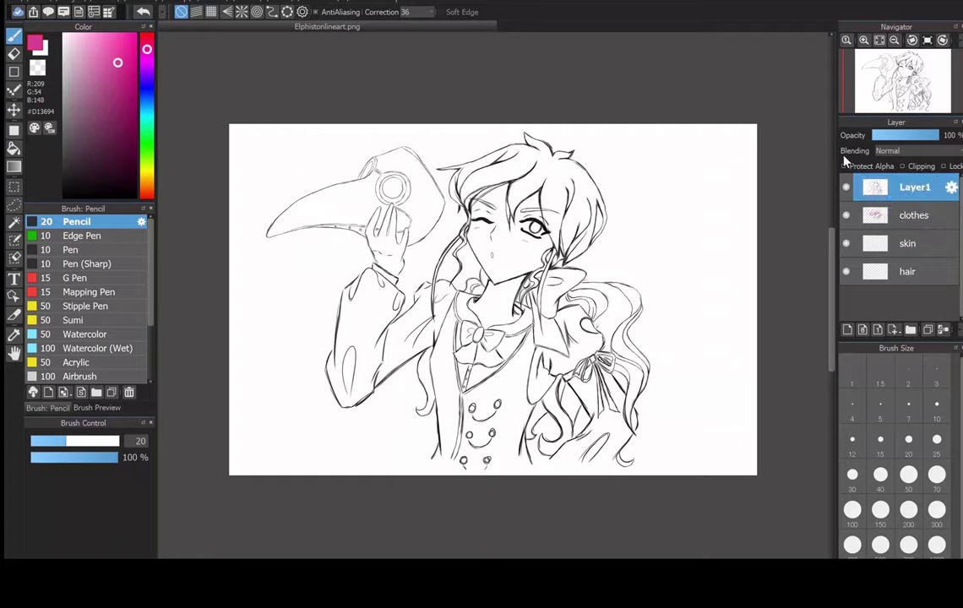
{"action": "left_click", "coordinate": [910, 152]}
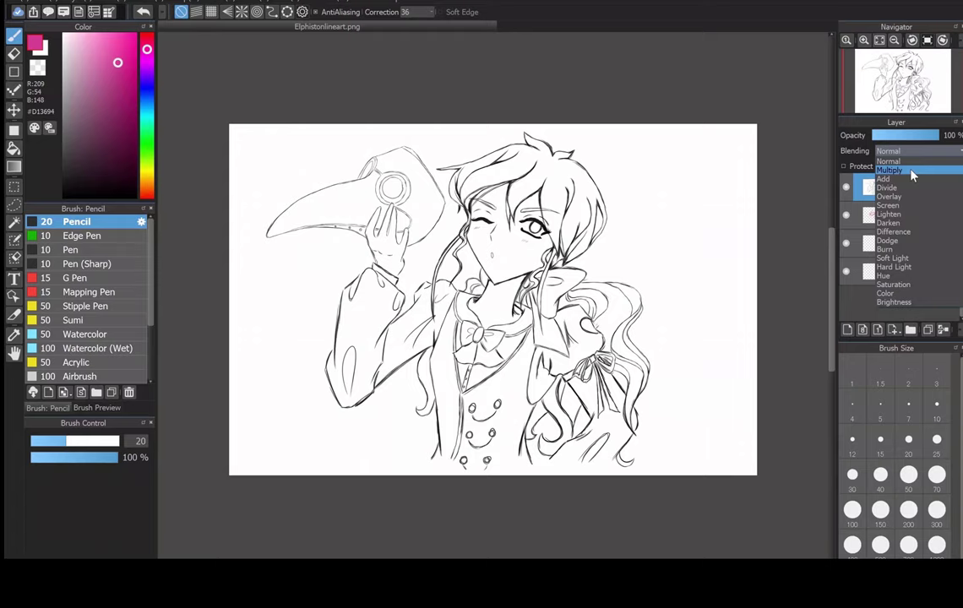
{"action": "left_click", "coordinate": [912, 171]}
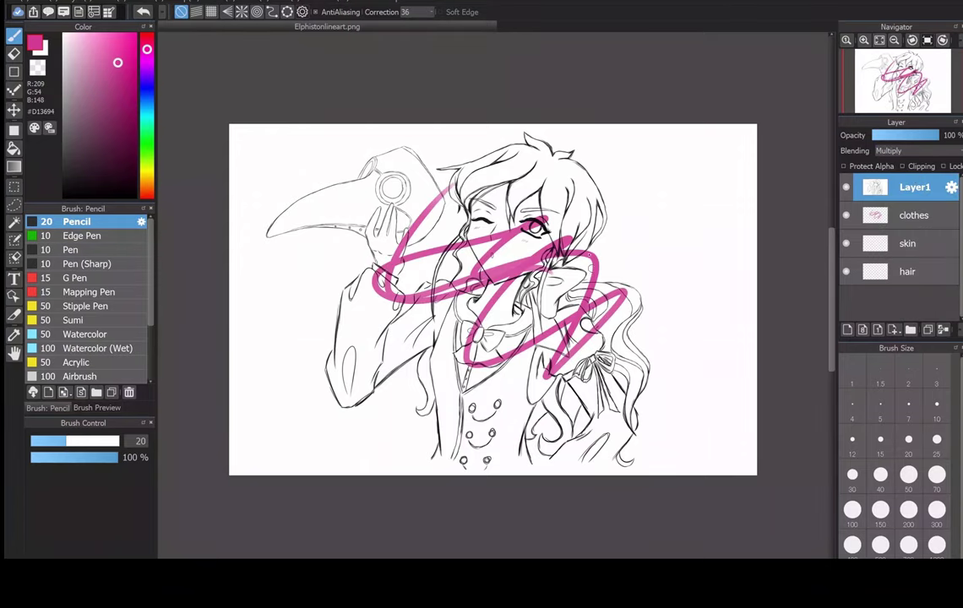
{"action": "left_click", "coordinate": [943, 166]}
{"action": "left_click", "coordinate": [914, 245]}
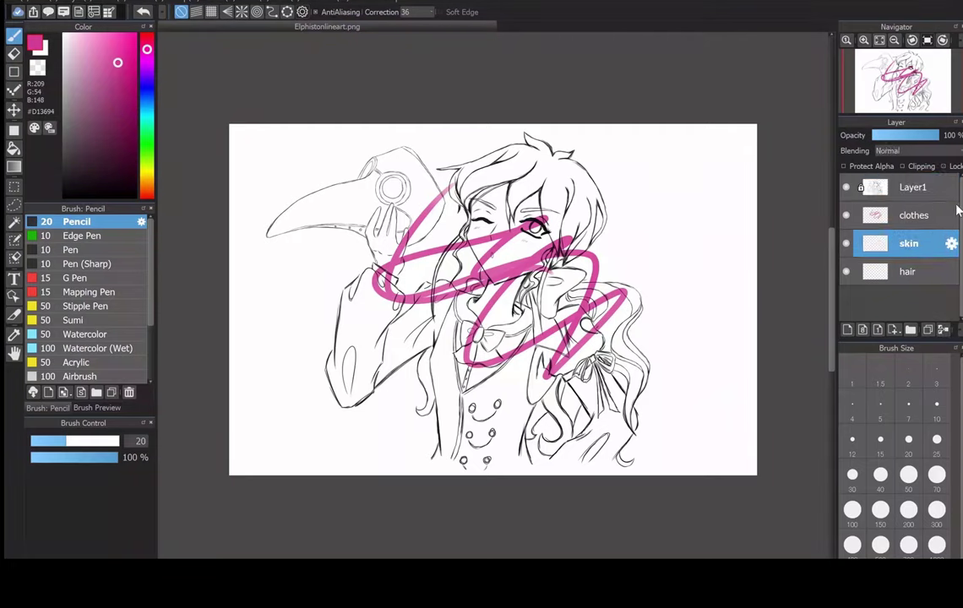
{"action": "left_click", "coordinate": [851, 215]}
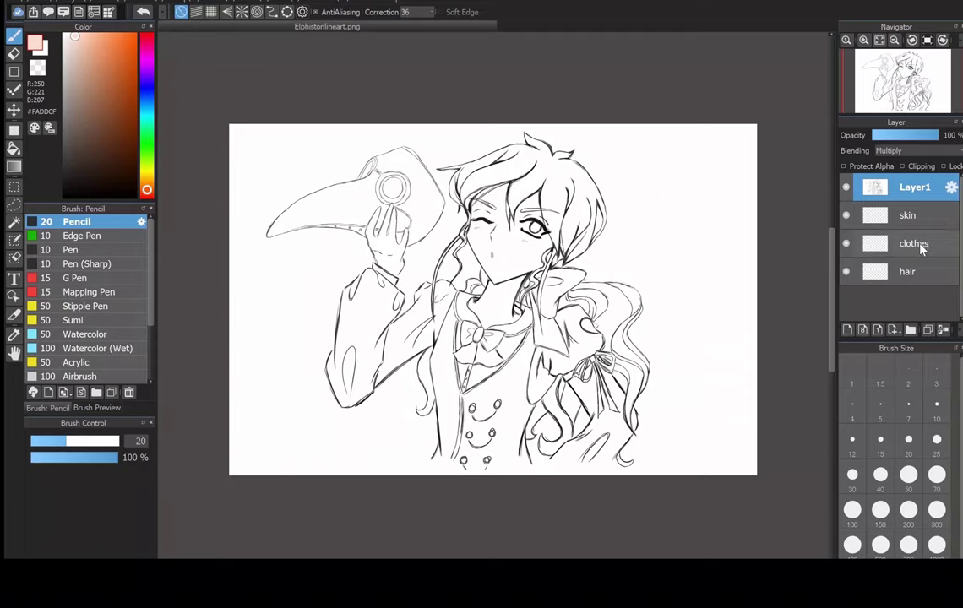
Step: On the hair layer, pick light pink and hatch the top, right side, lower curls and left strand
{"action": "left_click", "coordinate": [909, 272]}
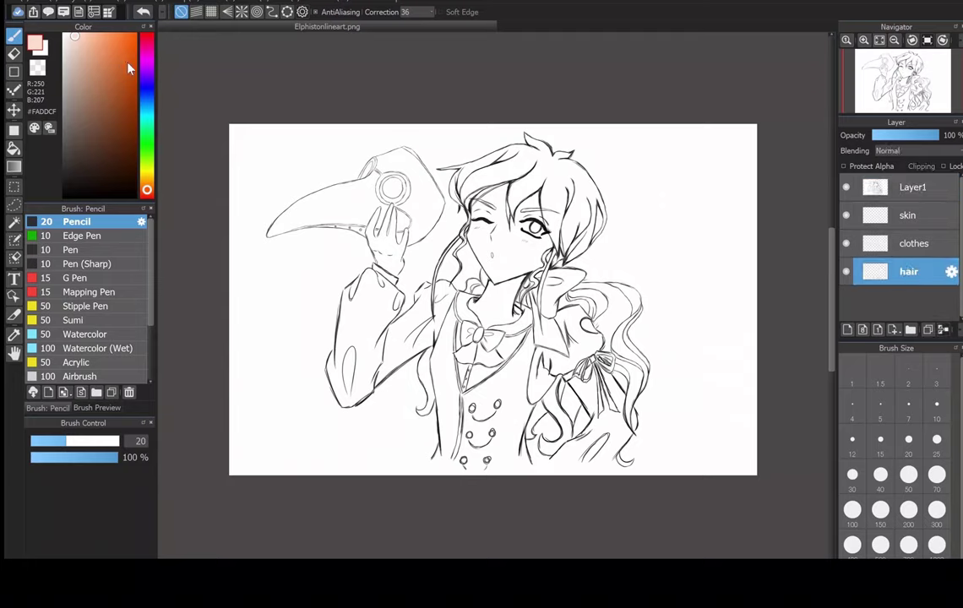
{"action": "left_click", "coordinate": [147, 51]}
{"action": "left_click_drag", "start_coordinate": [84, 44], "coordinate": [84, 44]}
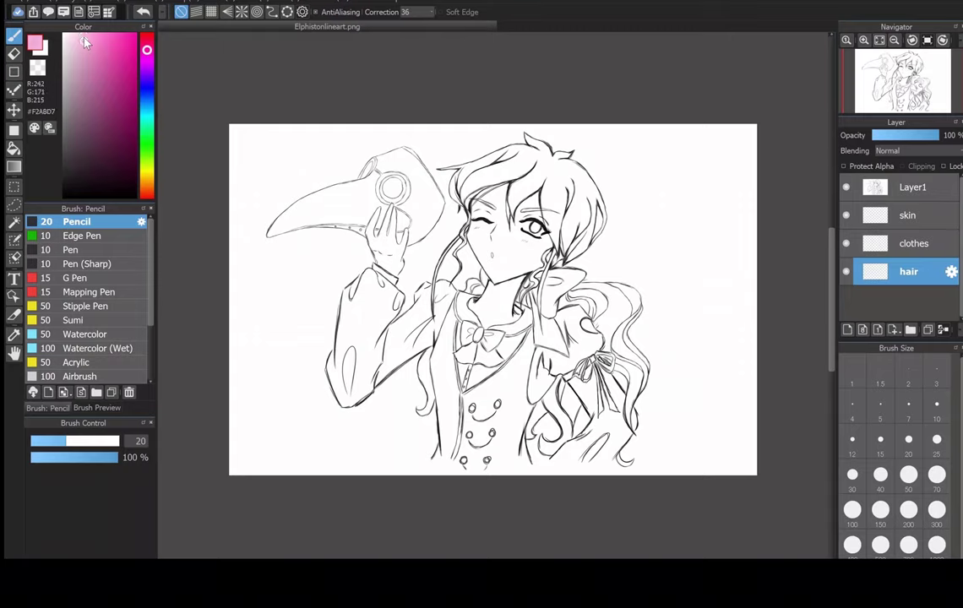
{"action": "mouse_move", "coordinate": [452, 154]}
{"action": "left_mouse_down"}
{"action": "mouse_move", "coordinate": [555, 182]}
{"action": "mouse_move", "coordinate": [578, 209]}
{"action": "mouse_move", "coordinate": [567, 254]}
{"action": "left_mouse_up"}
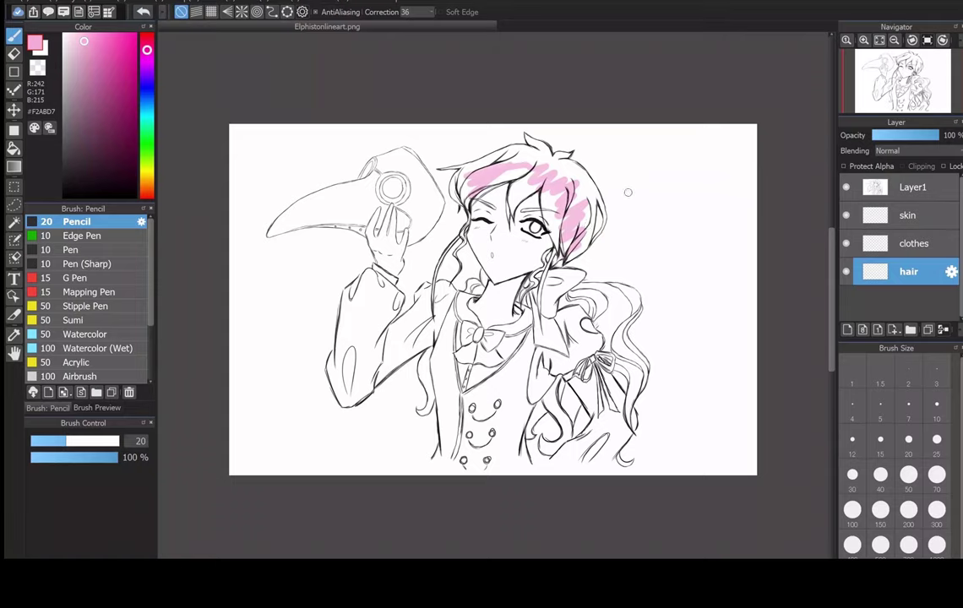
{"action": "left_click_drag", "start_coordinate": [574, 291], "coordinate": [633, 363]}
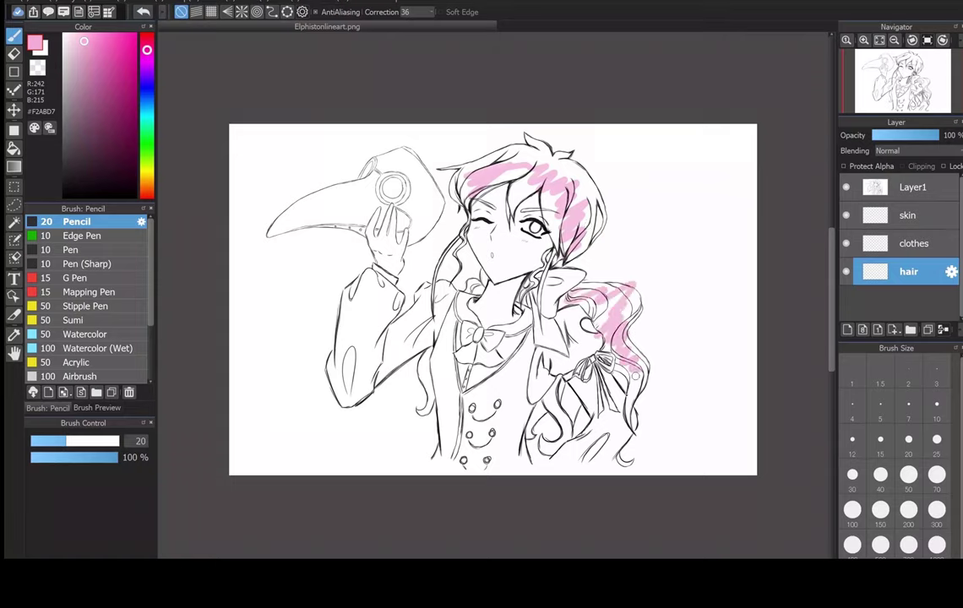
{"action": "left_click_drag", "start_coordinate": [564, 384], "coordinate": [536, 444]}
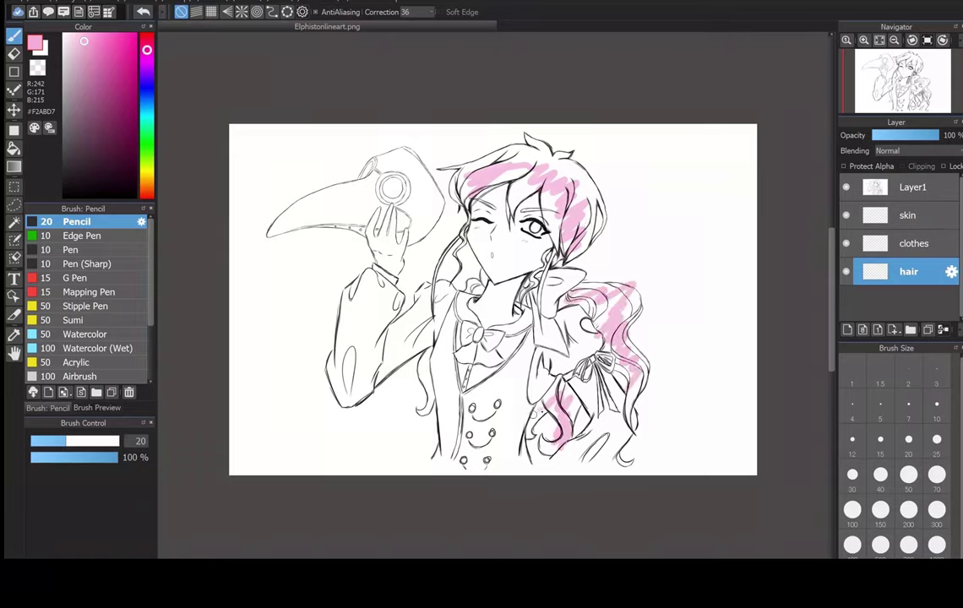
{"action": "left_click_drag", "start_coordinate": [427, 359], "coordinate": [423, 413]}
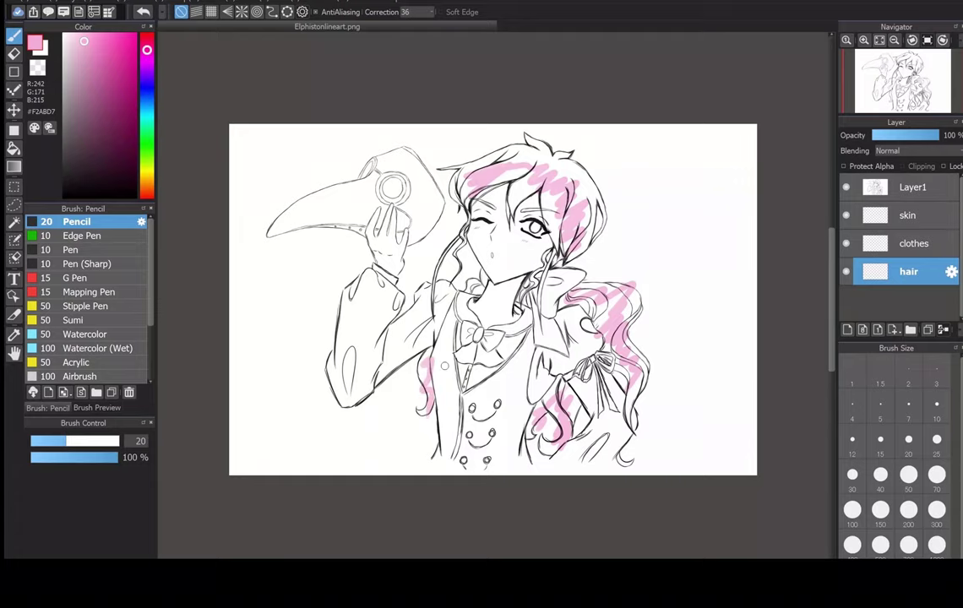
Step: On the clothes layer, hatch dark navy #203D61 over the vest, buttons and right collar
{"action": "left_click", "coordinate": [916, 243]}
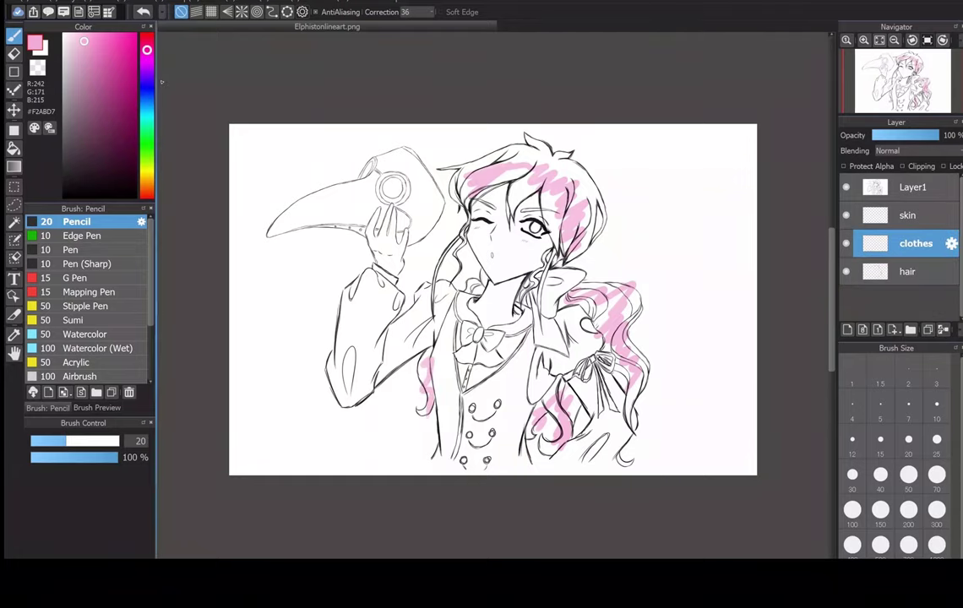
{"action": "mouse_move", "coordinate": [154, 90]}
{"action": "left_mouse_down"}
{"action": "mouse_move", "coordinate": [149, 103]}
{"action": "mouse_move", "coordinate": [152, 74]}
{"action": "mouse_move", "coordinate": [129, 99]}
{"action": "mouse_move", "coordinate": [138, 101]}
{"action": "left_mouse_up"}
{"action": "left_click_drag", "start_coordinate": [124, 145], "coordinate": [111, 135]}
{"action": "mouse_move", "coordinate": [516, 353]}
{"action": "left_mouse_down"}
{"action": "mouse_move", "coordinate": [500, 421]}
{"action": "mouse_move", "coordinate": [511, 431]}
{"action": "mouse_move", "coordinate": [464, 455]}
{"action": "mouse_move", "coordinate": [444, 335]}
{"action": "mouse_move", "coordinate": [474, 447]}
{"action": "left_mouse_up"}
{"action": "left_click_drag", "start_coordinate": [553, 274], "coordinate": [545, 342]}
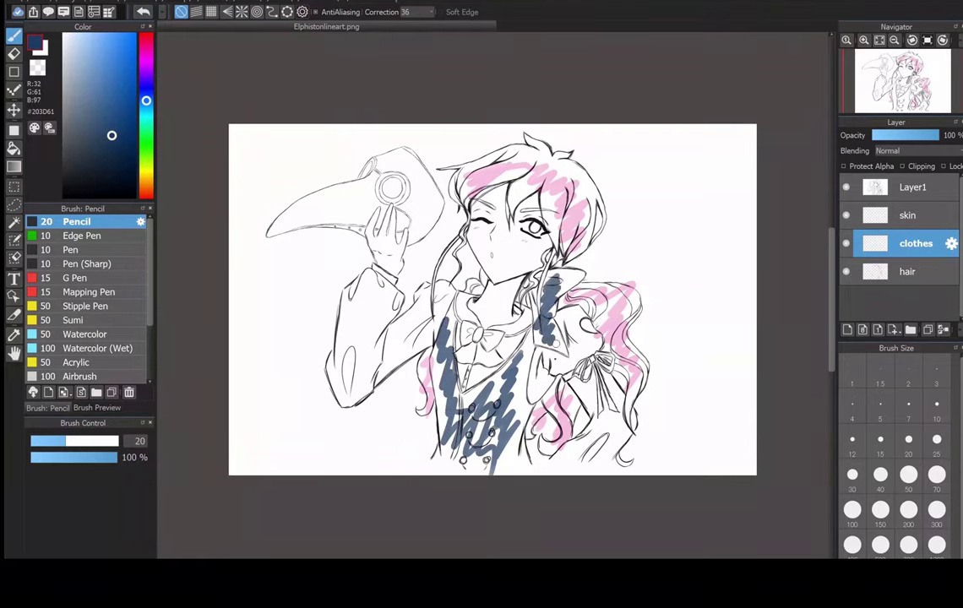
Step: Colour the bow at the collar green #147F32
{"action": "mouse_move", "coordinate": [146, 101]}
{"action": "left_mouse_down"}
{"action": "mouse_move", "coordinate": [146, 167]}
{"action": "mouse_move", "coordinate": [131, 135]}
{"action": "left_mouse_up"}
{"action": "left_click", "coordinate": [124, 116]}
{"action": "mouse_move", "coordinate": [465, 329]}
{"action": "left_mouse_down"}
{"action": "mouse_move", "coordinate": [490, 346]}
{"action": "mouse_move", "coordinate": [472, 355]}
{"action": "mouse_move", "coordinate": [486, 342]}
{"action": "left_mouse_up"}
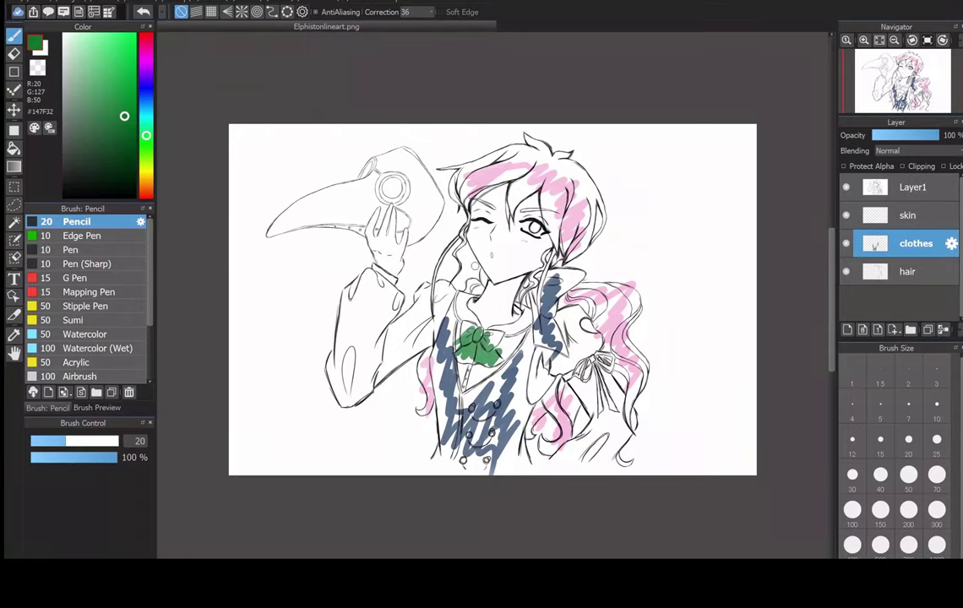
{"action": "left_click", "coordinate": [887, 215]}
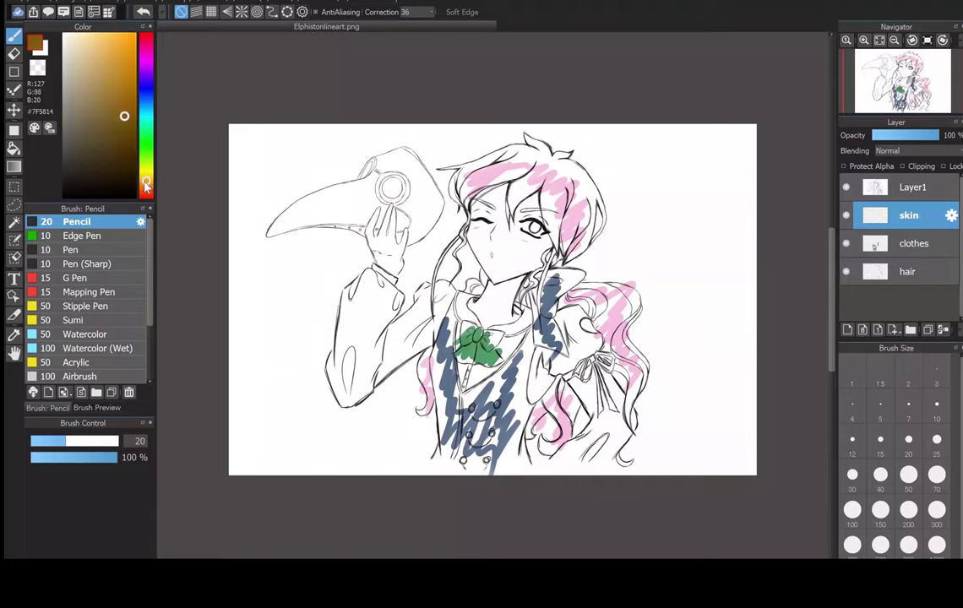
Step: On the skin layer, paint the face, neck and raised hand pale #EDE3DA
{"action": "left_click", "coordinate": [905, 245]}
{"action": "left_click", "coordinate": [903, 216]}
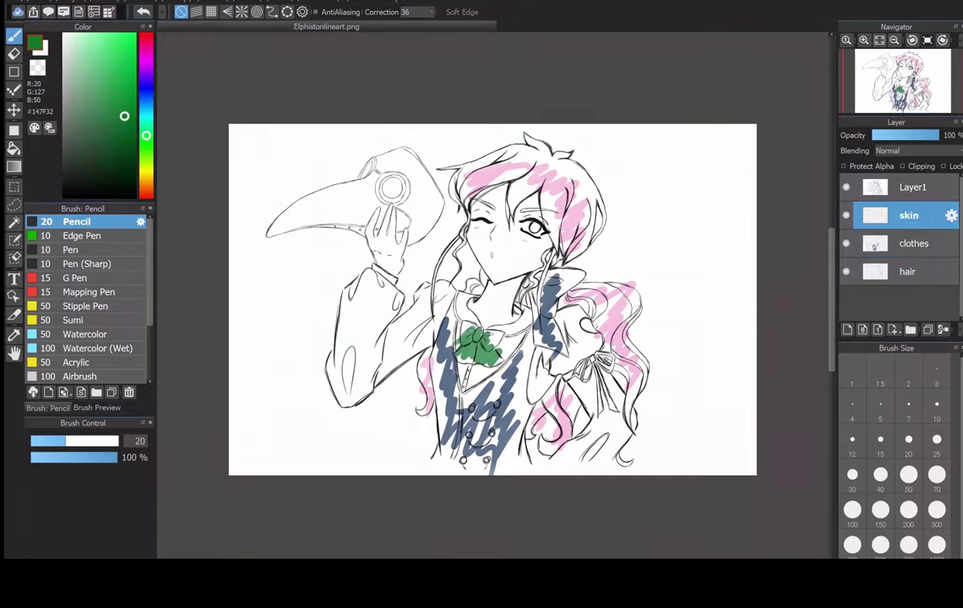
{"action": "left_click", "coordinate": [146, 181]}
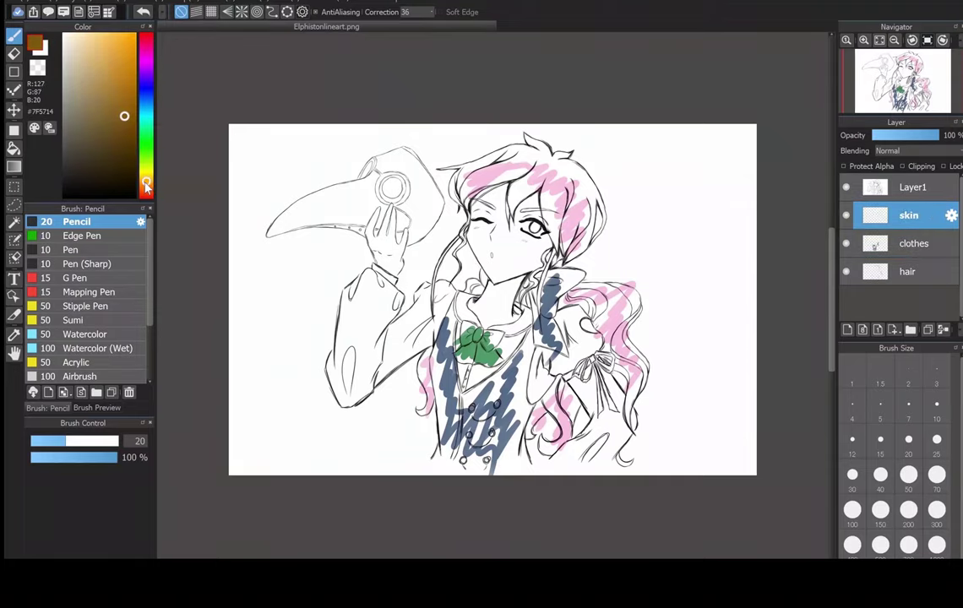
{"action": "left_click", "coordinate": [78, 42]}
{"action": "left_click", "coordinate": [146, 186]}
{"action": "left_click_drag", "start_coordinate": [72, 39], "coordinate": [67, 46]}
{"action": "left_click", "coordinate": [68, 43]}
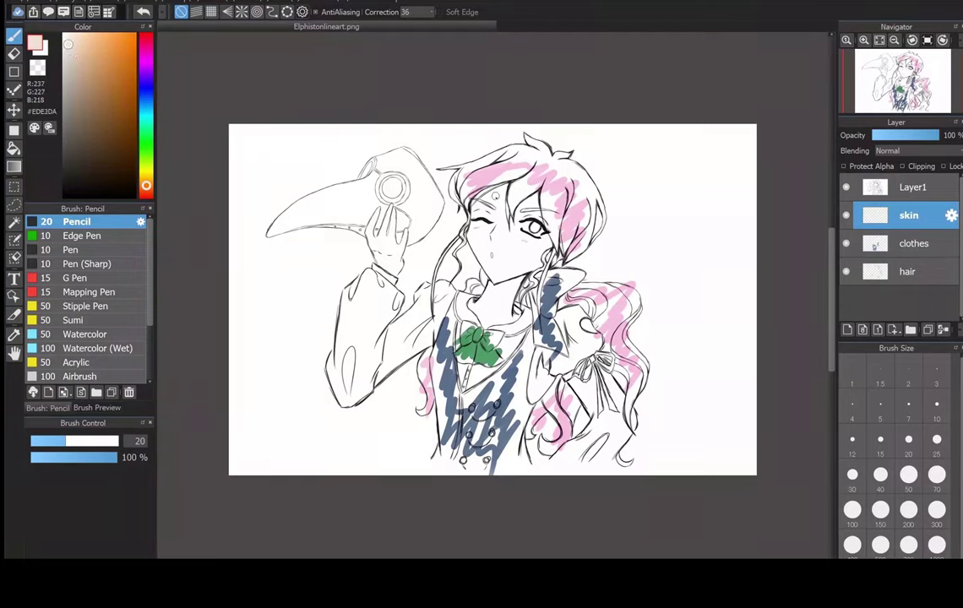
{"action": "mouse_move", "coordinate": [490, 215]}
{"action": "left_mouse_down"}
{"action": "mouse_move", "coordinate": [524, 245]}
{"action": "mouse_move", "coordinate": [506, 262]}
{"action": "mouse_move", "coordinate": [506, 287]}
{"action": "mouse_move", "coordinate": [456, 228]}
{"action": "mouse_move", "coordinate": [441, 181]}
{"action": "mouse_move", "coordinate": [427, 185]}
{"action": "left_mouse_up"}
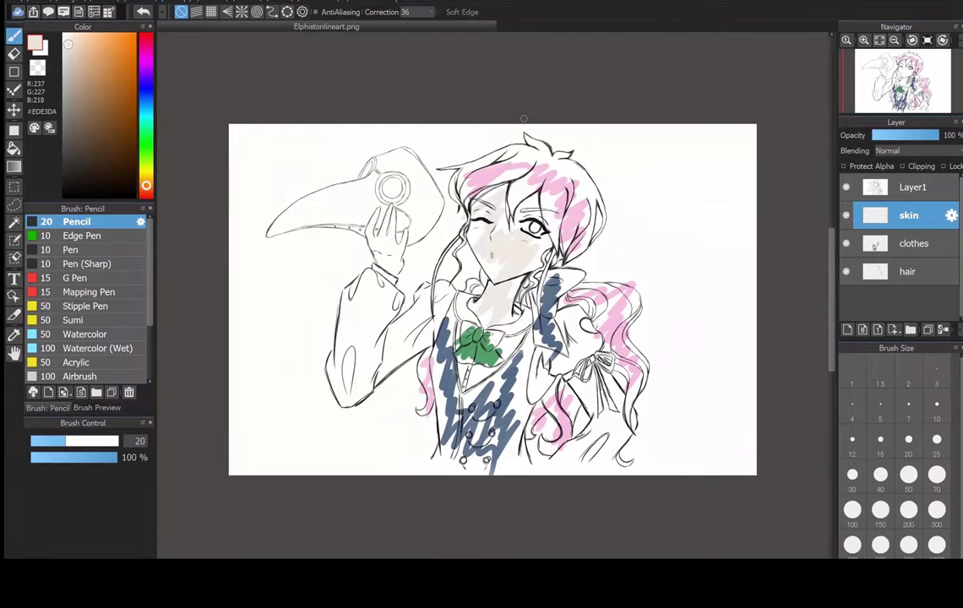
{"action": "mouse_move", "coordinate": [384, 211]}
{"action": "left_mouse_down"}
{"action": "mouse_move", "coordinate": [395, 249]}
{"action": "mouse_move", "coordinate": [388, 271]}
{"action": "left_mouse_up"}
Step: Fill the open eye's iris purple-pink #BC95C4
{"action": "left_click", "coordinate": [146, 64]}
{"action": "left_click", "coordinate": [80, 71]}
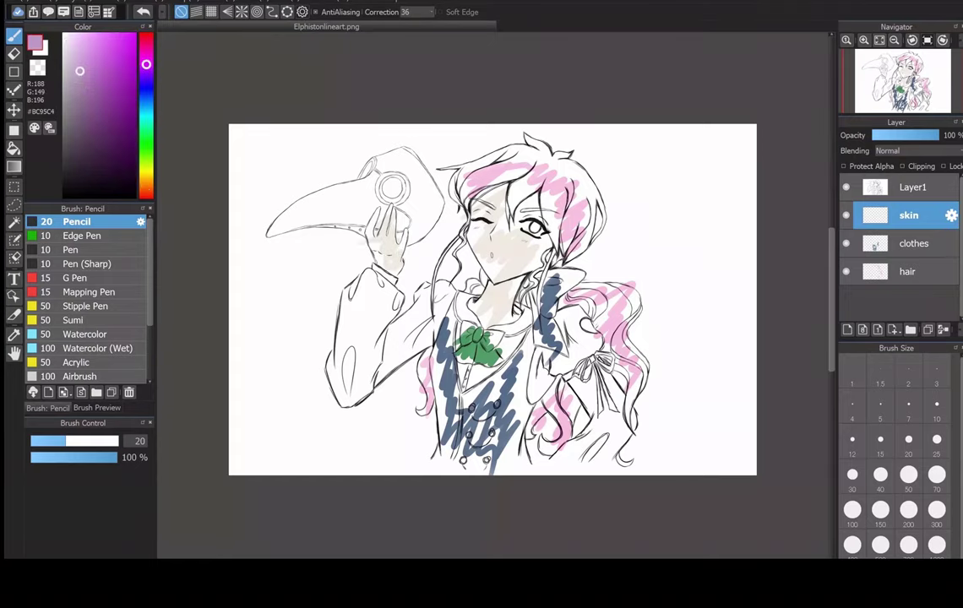
{"action": "left_click_drag", "start_coordinate": [531, 223], "coordinate": [541, 230]}
Step: Add a new layer above skin named 'plaguemask'
{"action": "left_click", "coordinate": [847, 329]}
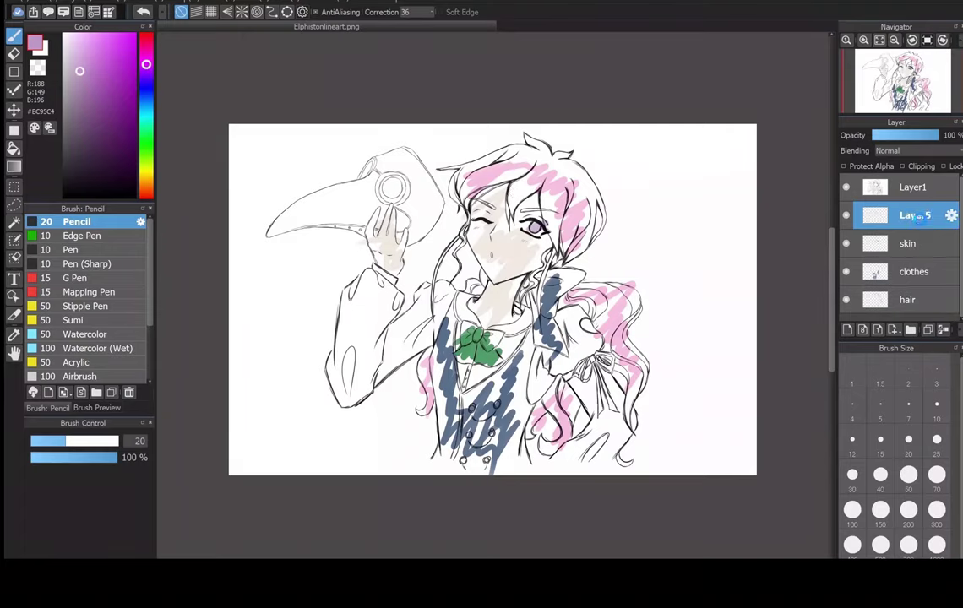
{"action": "left_click", "coordinate": [951, 216]}
{"action": "type", "text": "pl"}
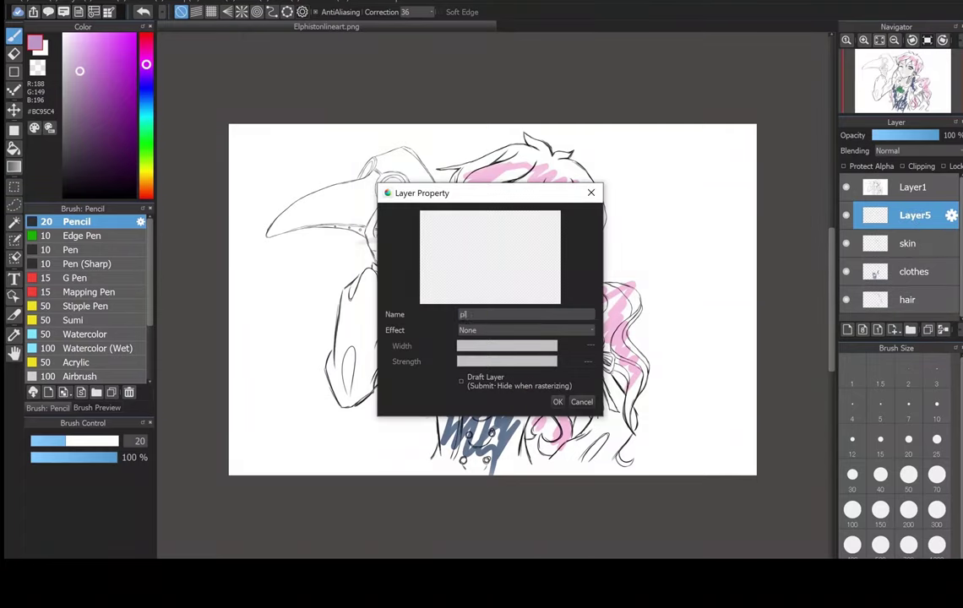
{"action": "type", "text": "aguemask"}
{"action": "key", "text": "Return"}
Step: Hatch the mask's beak in dark grey #3F4144
{"action": "left_click_drag", "start_coordinate": [146, 64], "coordinate": [147, 98]}
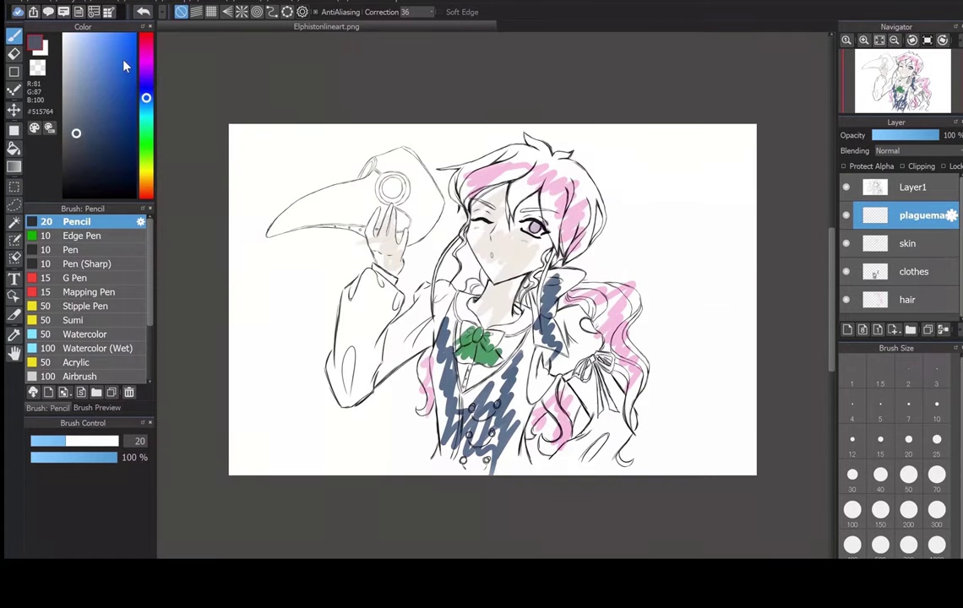
{"action": "left_click_drag", "start_coordinate": [78, 127], "coordinate": [67, 154]}
{"action": "mouse_move", "coordinate": [260, 196]}
{"action": "left_mouse_down"}
{"action": "mouse_move", "coordinate": [330, 157]}
{"action": "mouse_move", "coordinate": [408, 161]}
{"action": "mouse_move", "coordinate": [372, 182]}
{"action": "mouse_move", "coordinate": [386, 193]}
{"action": "mouse_move", "coordinate": [384, 212]}
{"action": "mouse_move", "coordinate": [311, 166]}
{"action": "left_mouse_up"}
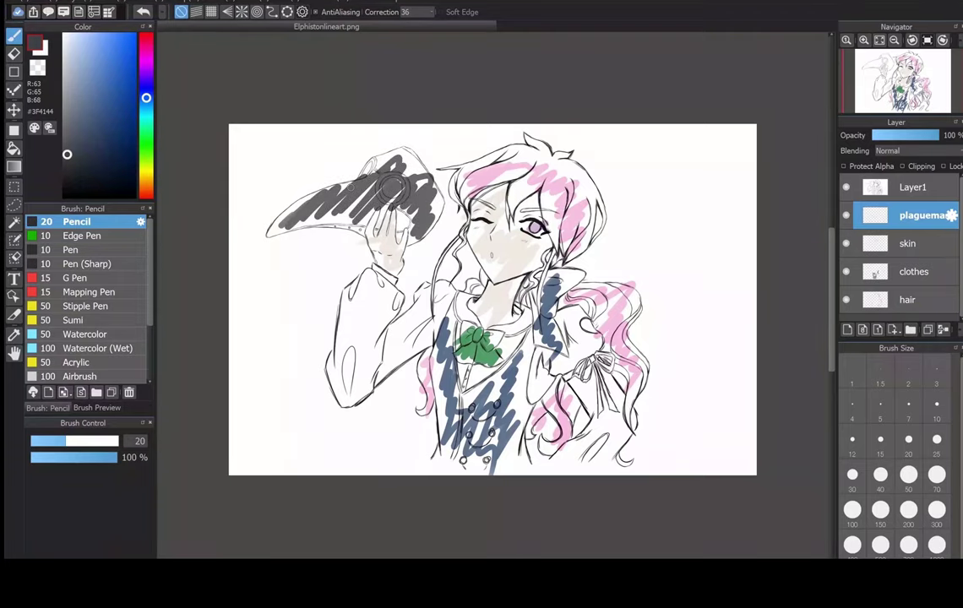
Step: Hide the plaguemask, skin, clothes and hair layers one after another
{"action": "left_click", "coordinate": [846, 216]}
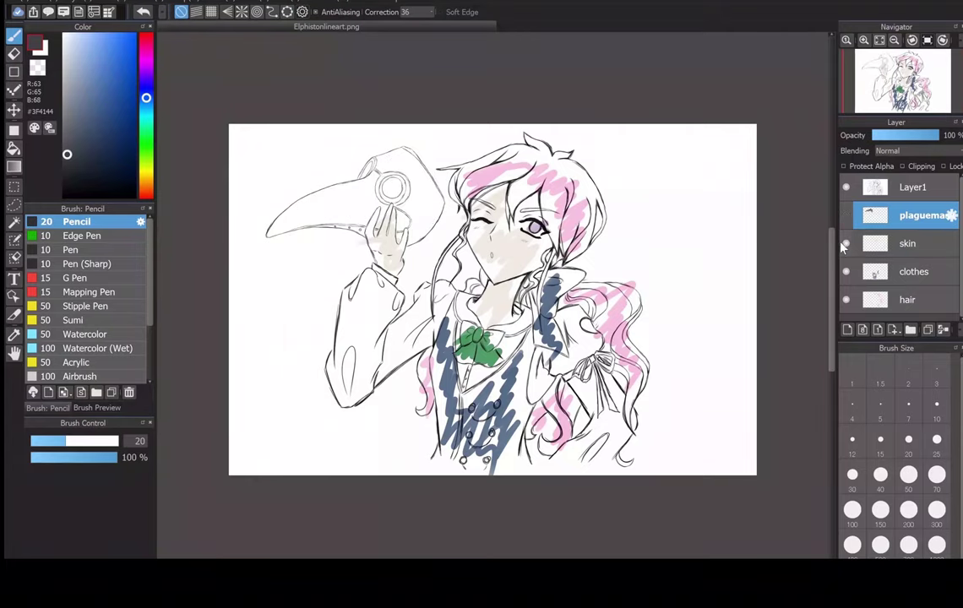
{"action": "left_click", "coordinate": [846, 244]}
{"action": "left_click", "coordinate": [846, 271]}
{"action": "left_click", "coordinate": [846, 299]}
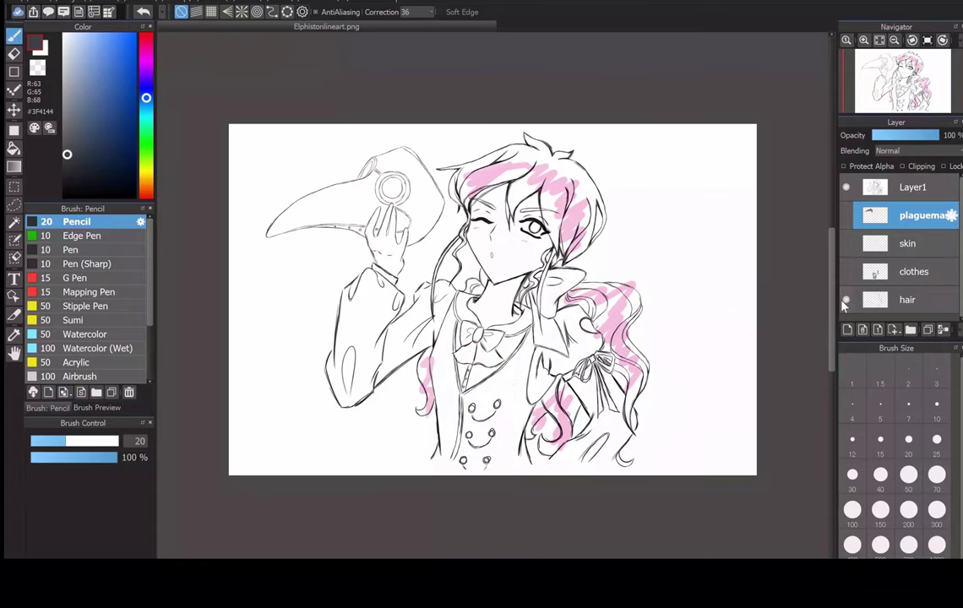
{"action": "left_click", "coordinate": [845, 299]}
Step: Show the clothes, skin, plaguemask and hair layers again
{"action": "left_click", "coordinate": [846, 271]}
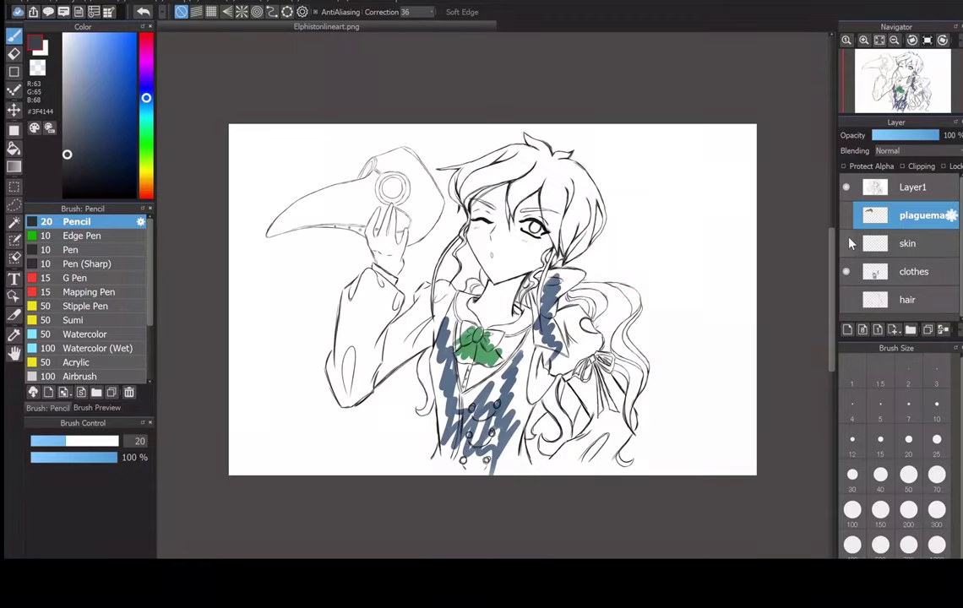
{"action": "left_click", "coordinate": [846, 244]}
{"action": "left_click", "coordinate": [846, 216]}
{"action": "left_click", "coordinate": [845, 299]}
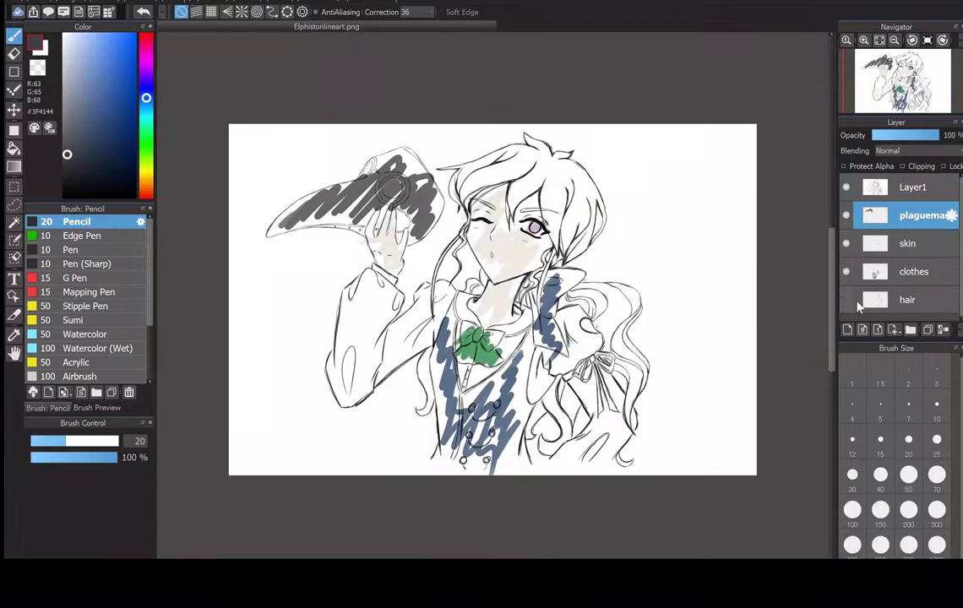
{"action": "left_click", "coordinate": [847, 299]}
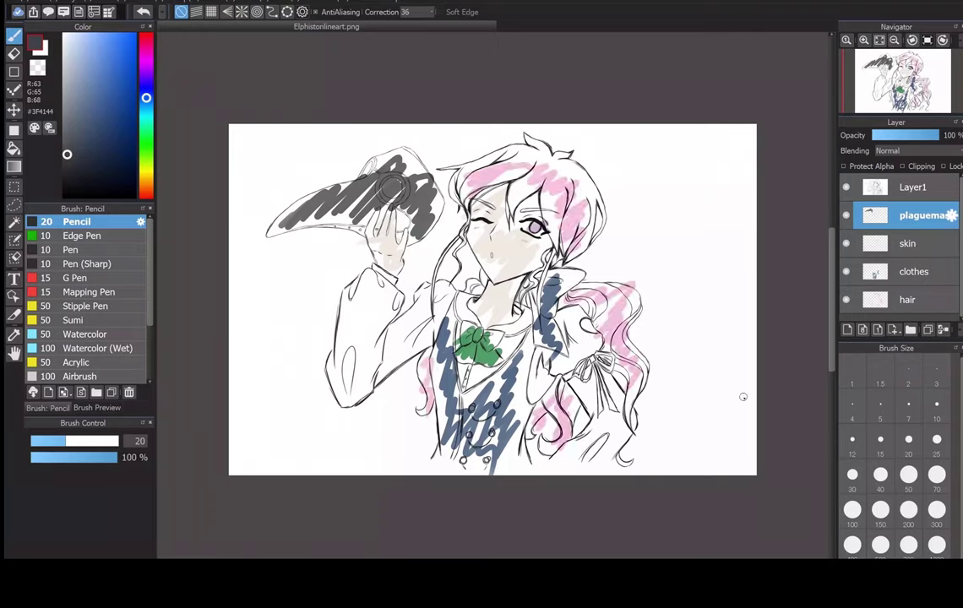